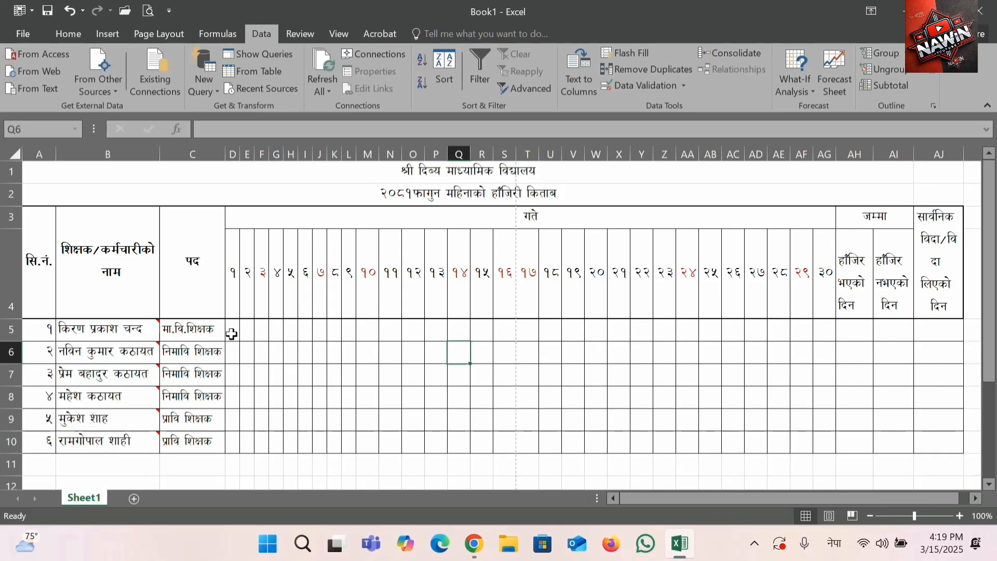
Start a data validation rule that allows a list for the daily attendance cells D5:AG10
mouse_move(232, 334)
mouse_down()
mouse_move(401, 338)
mouse_move(756, 385)
mouse_move(803, 401)
mouse_move(817, 416)
mouse_move(818, 447)
mouse_up()
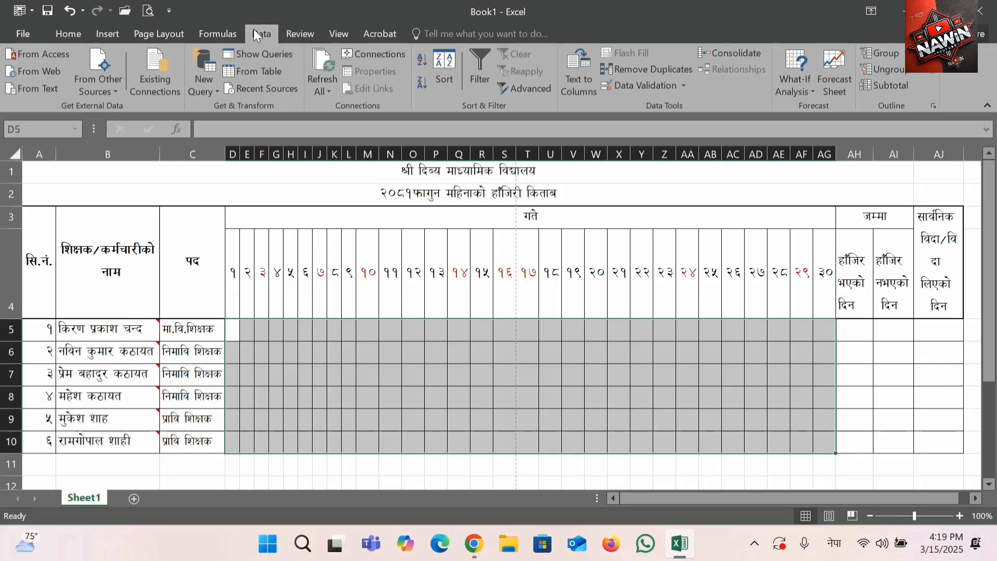
click(634, 92)
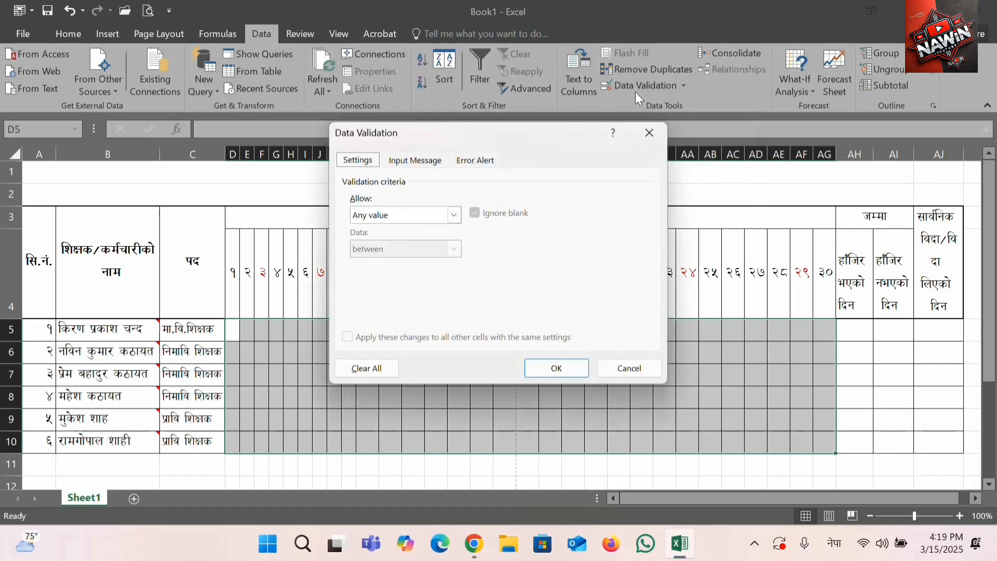
click(460, 219)
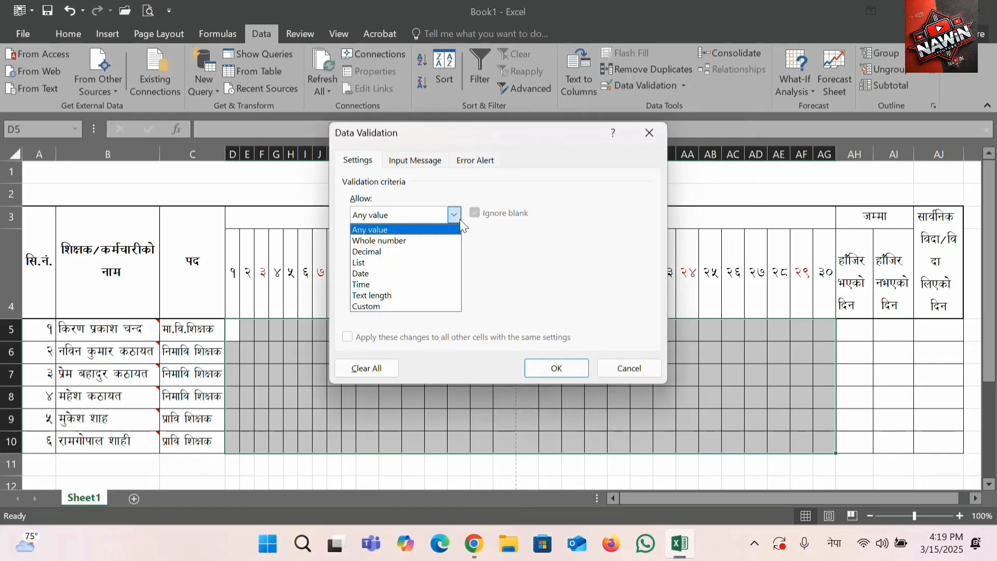
click(396, 263)
click(397, 284)
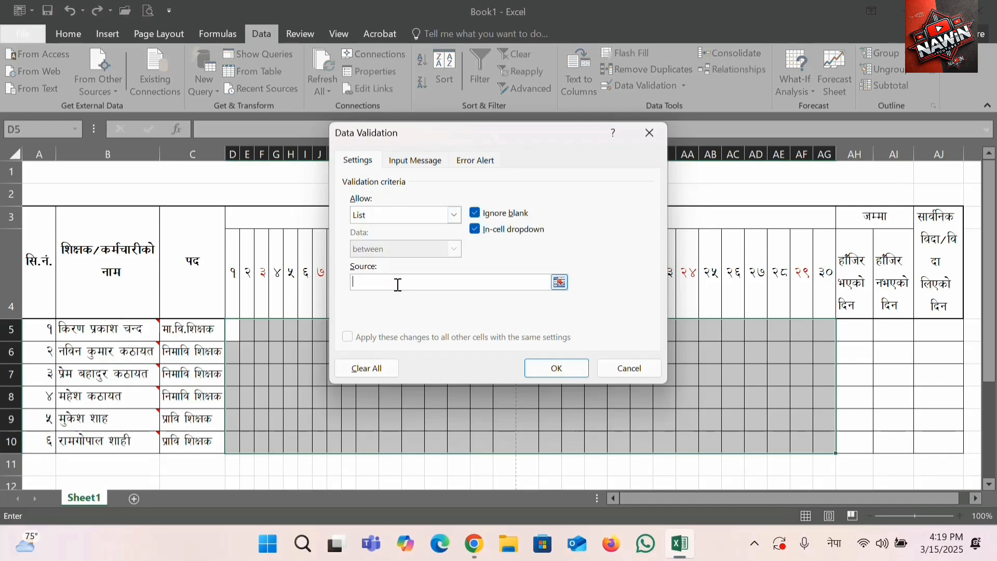
Set the validation list source to हा, ग, सावि and वि and apply it to the attendance cells
text(हा)
key(alt+shift)
text(,)
key(alt+shift)
text(ग)
key(alt+shift)
text(,)
key(alt+shift)
text(सावि,)
key(alt+shift)
key(alt+shift)
text(वि)
click(560, 366)
click(409, 368)
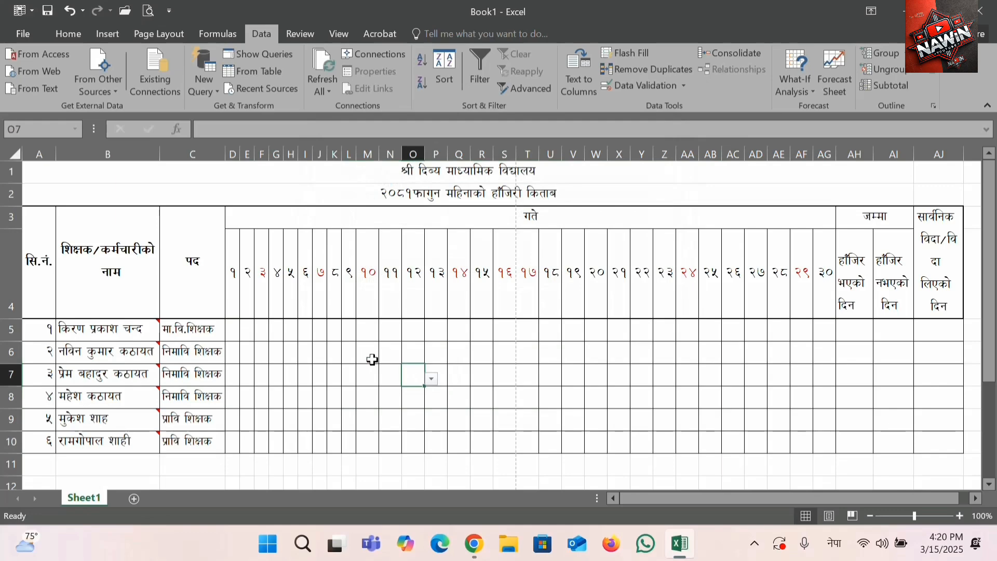
Choose हा in D5 and वि in E5 from the cells' attendance lists
click(231, 329)
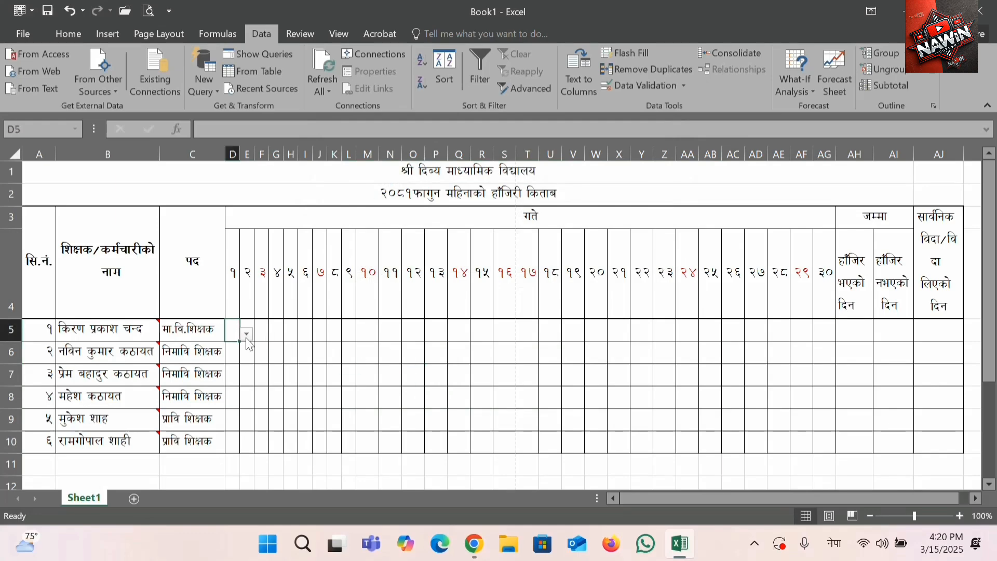
click(246, 335)
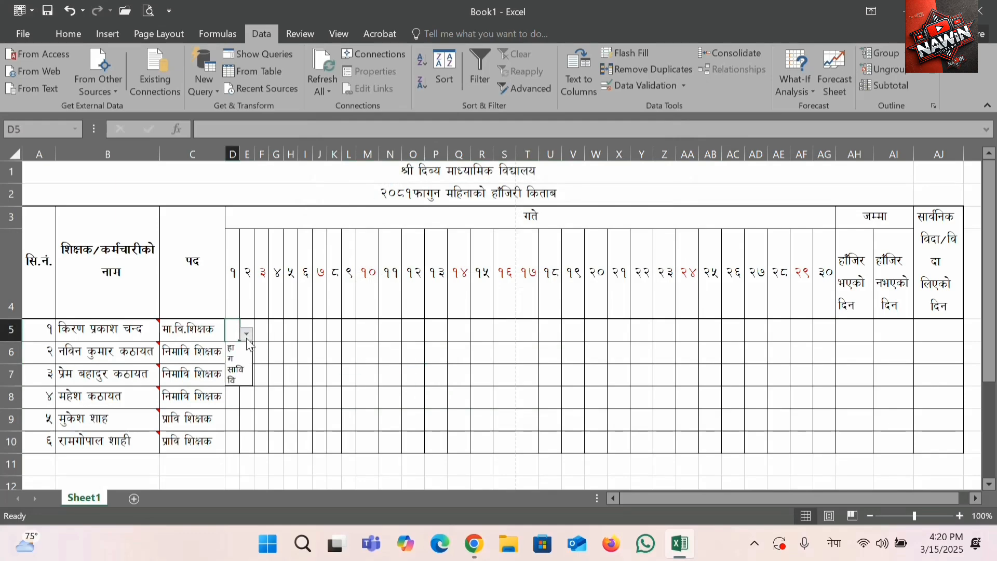
click(234, 348)
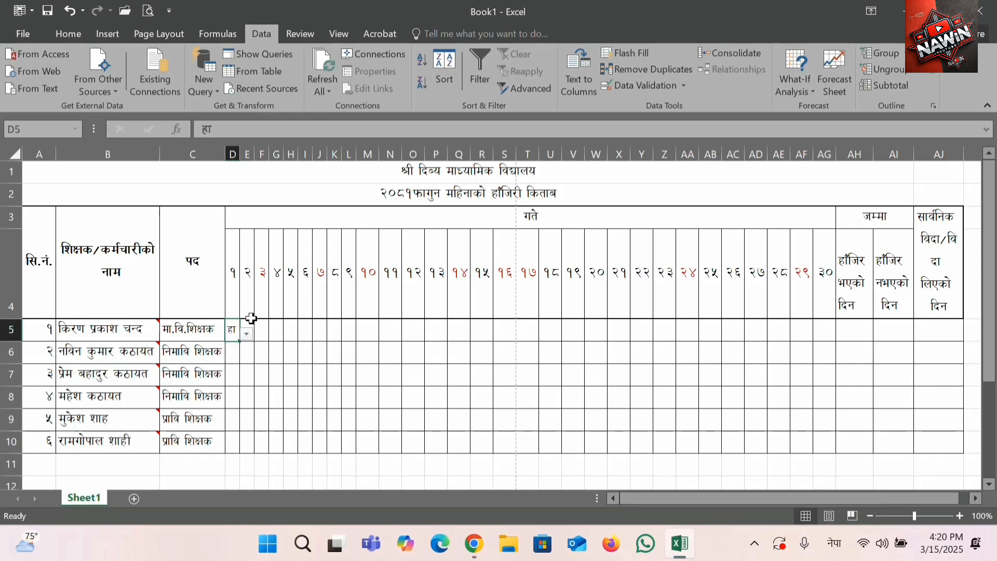
click(247, 327)
click(262, 335)
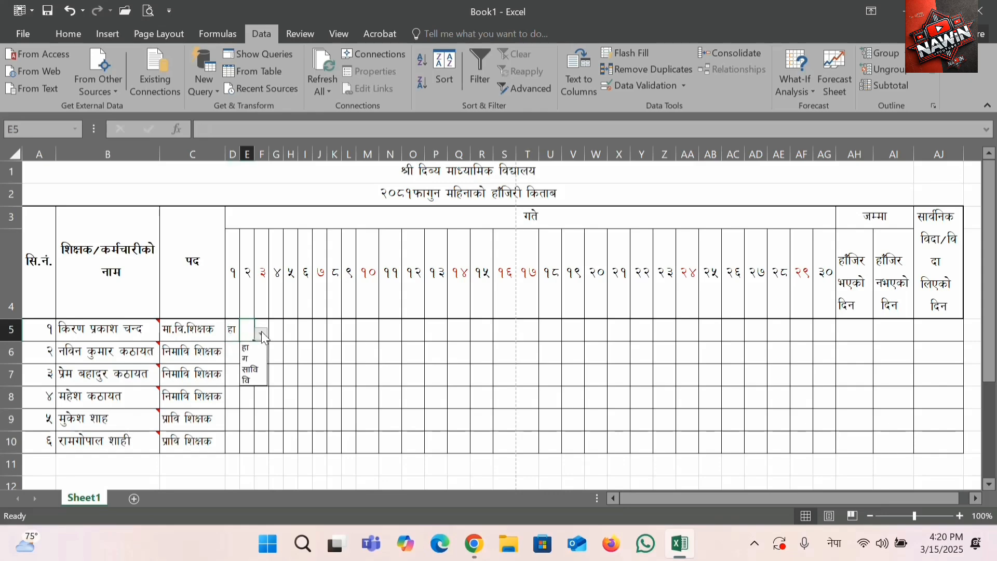
click(251, 381)
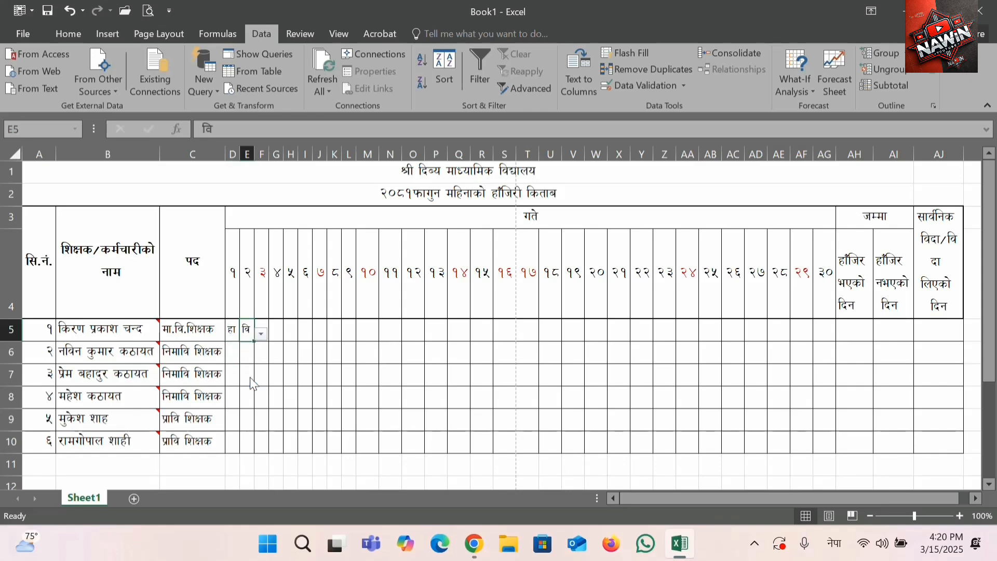
Choose सावि in F5 and हा in G5 from the cells' attendance lists
click(261, 328)
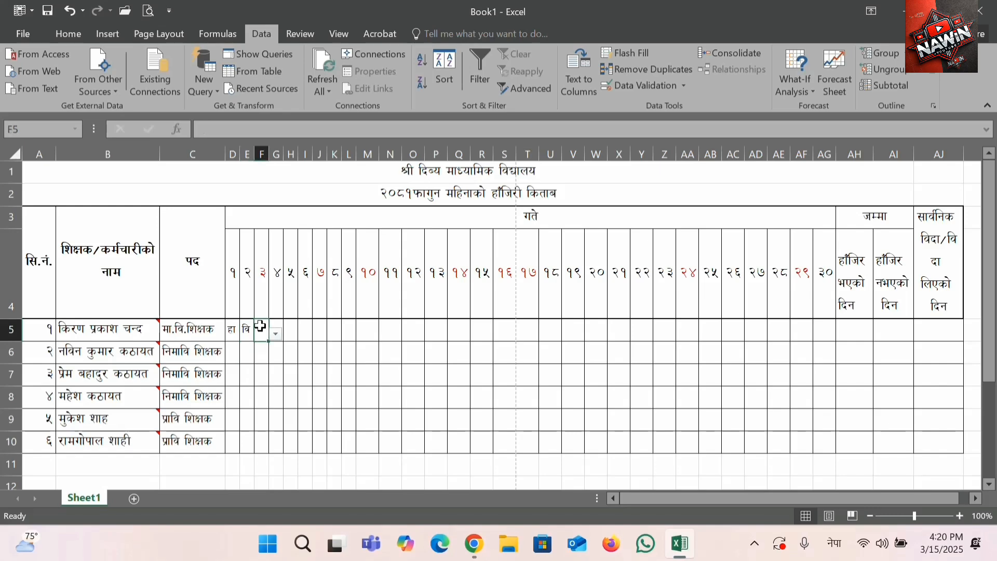
click(274, 334)
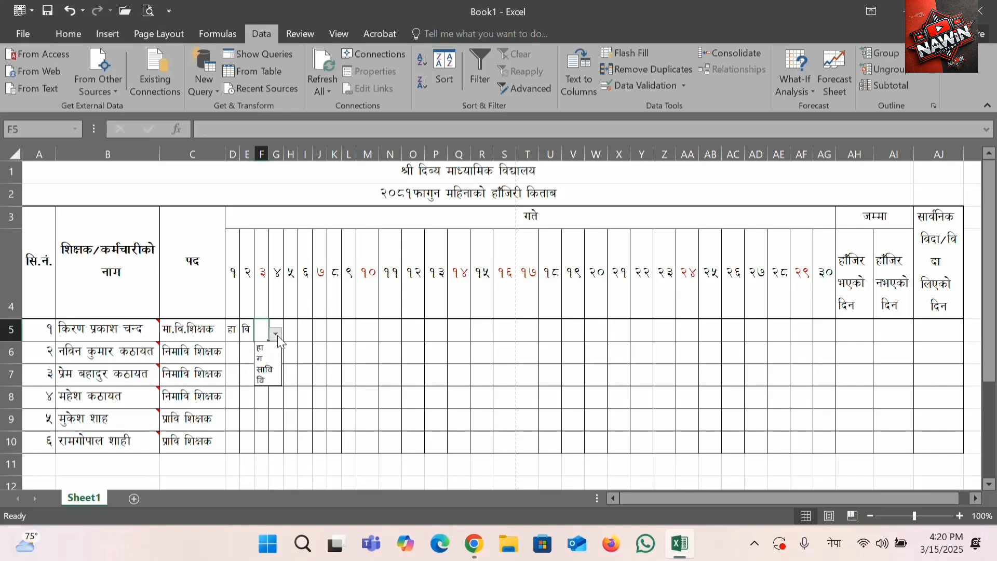
click(268, 371)
click(282, 327)
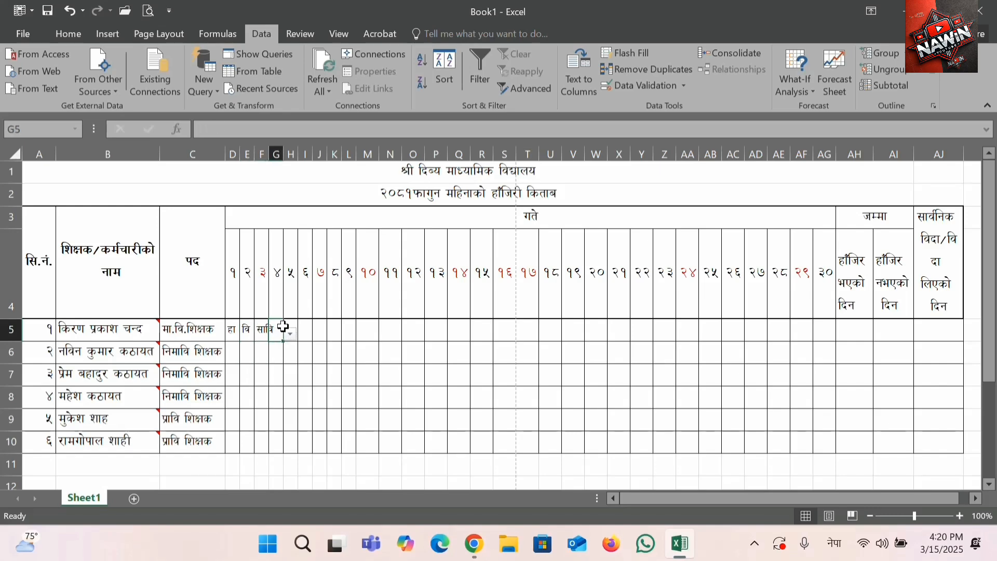
click(290, 334)
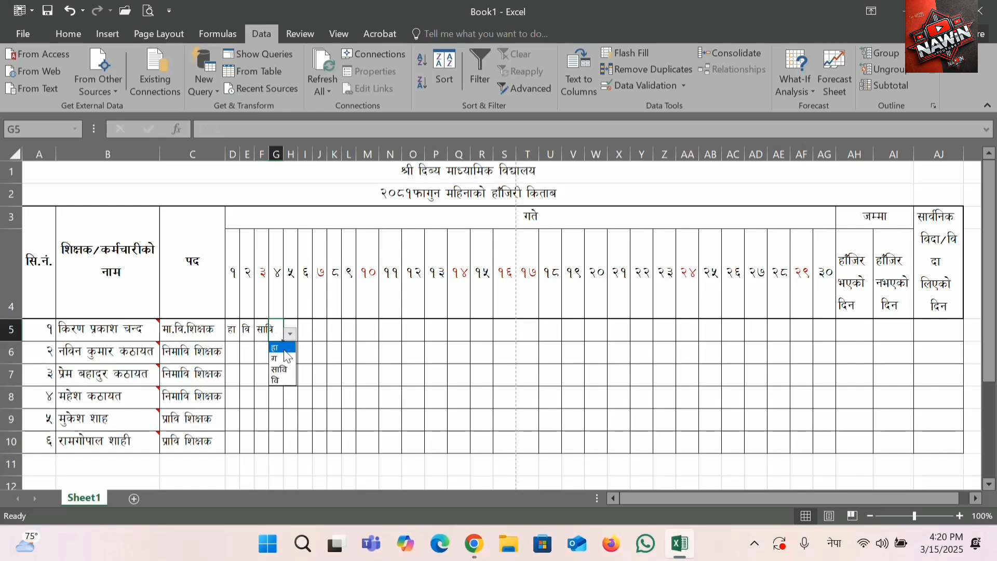
click(285, 344)
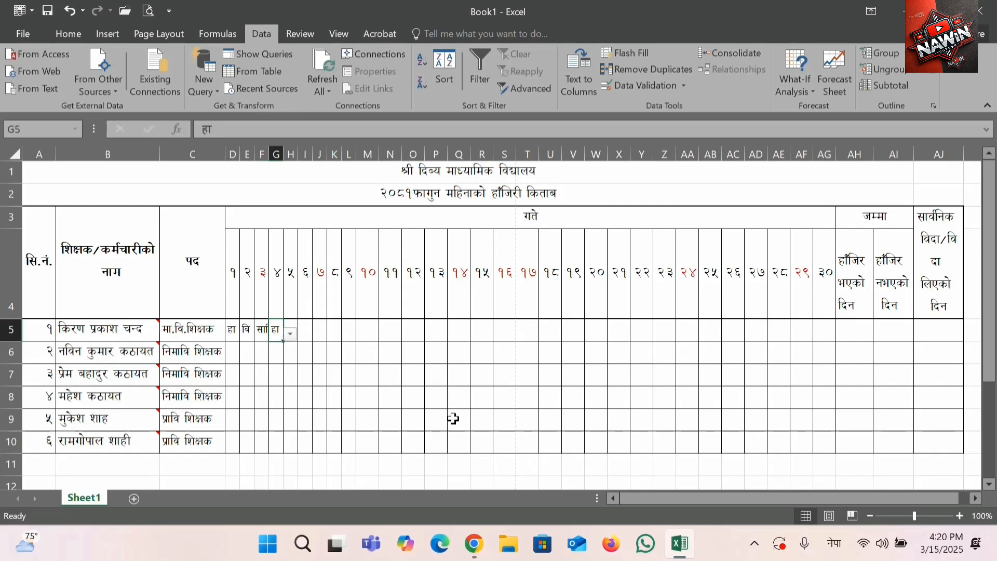
key(Right)
key(Right)
key(Right)
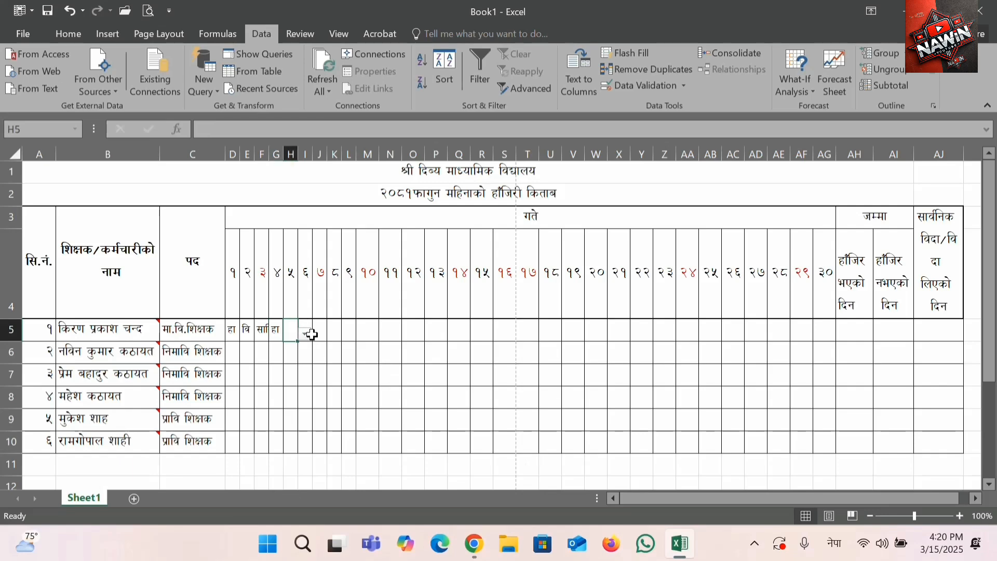
click(297, 330)
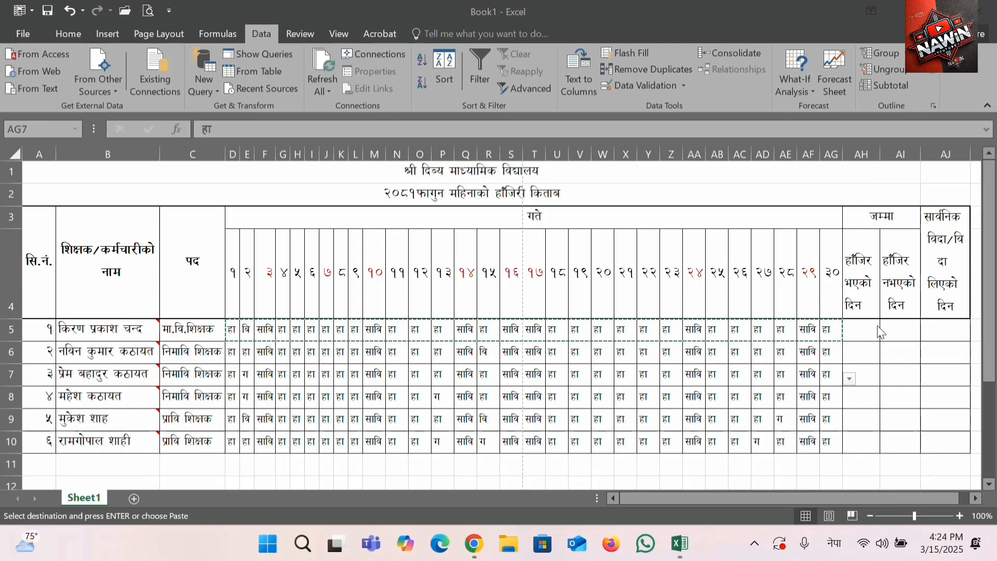
Select the first present-days total cell, AH5, and switch the input language to English
click(878, 325)
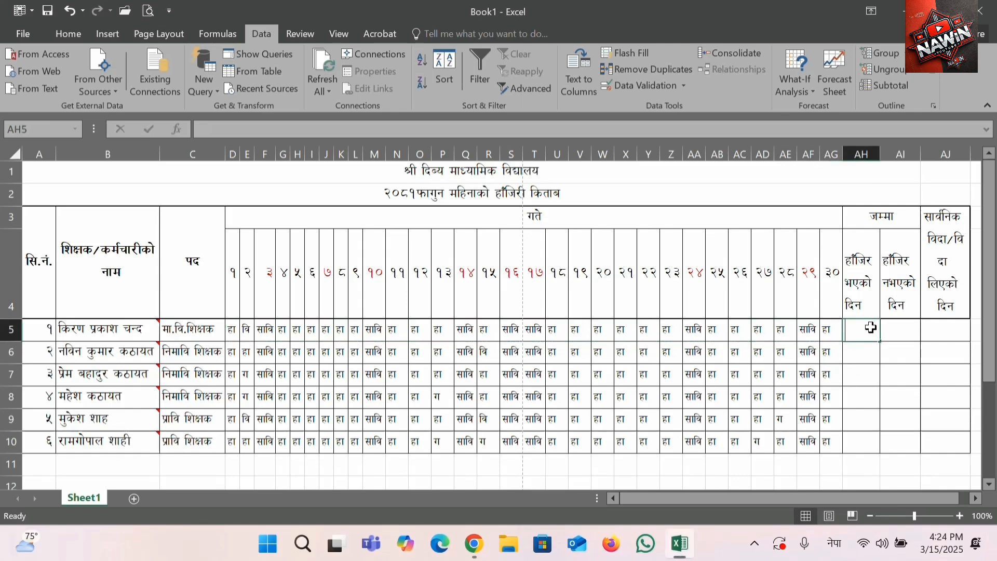
click(899, 327)
click(874, 331)
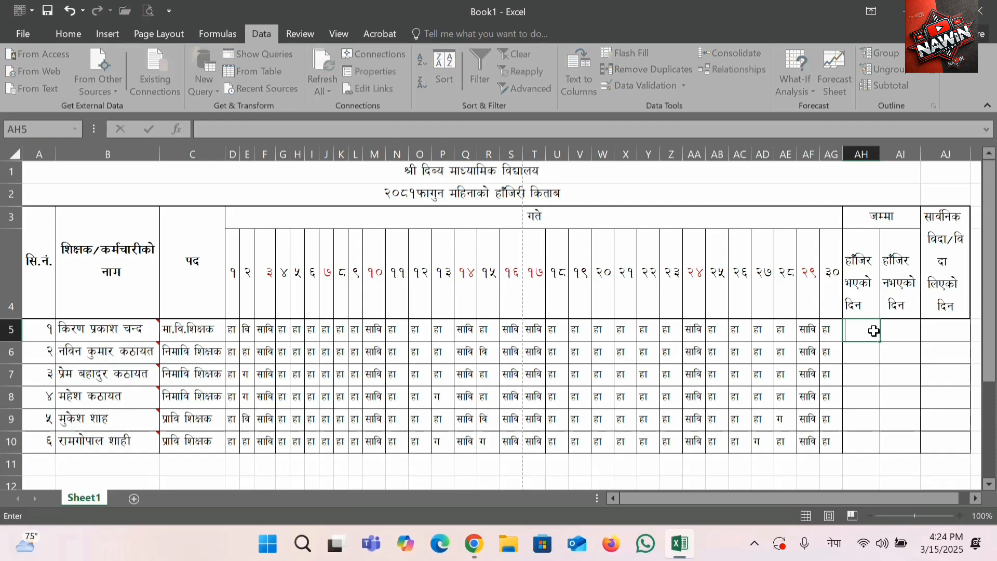
key(super+space)
text(=)
key(BackSpace)
click(875, 353)
click(865, 333)
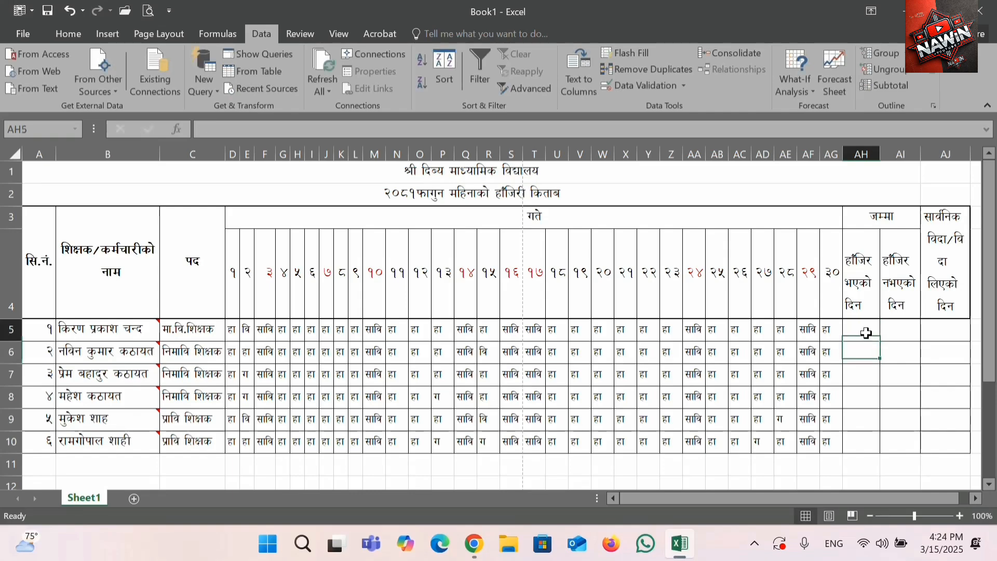
Enter =COUNTIF(D5:AG5,"हा") in AH5 to count the first staff member's present days
text(=)
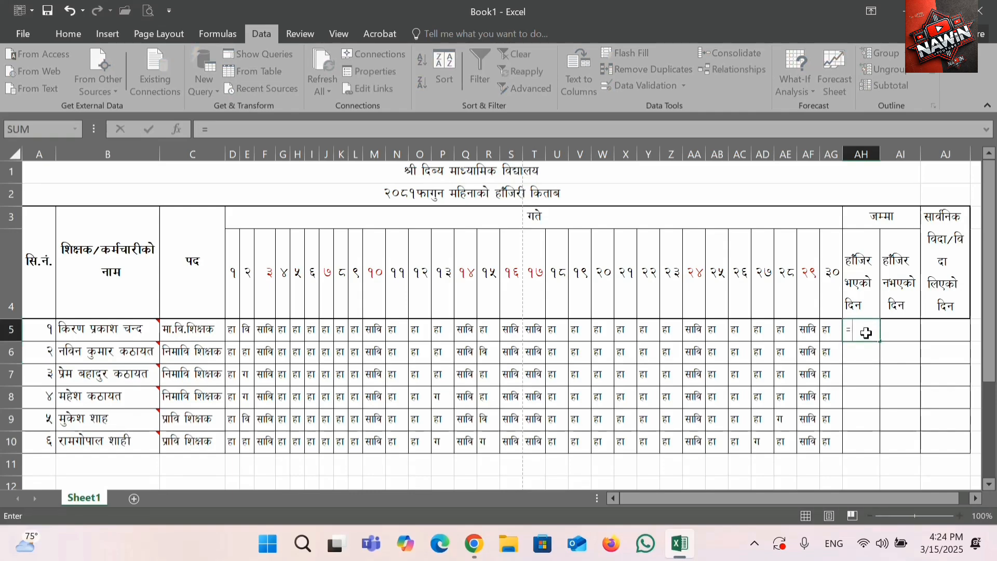
text(cou)
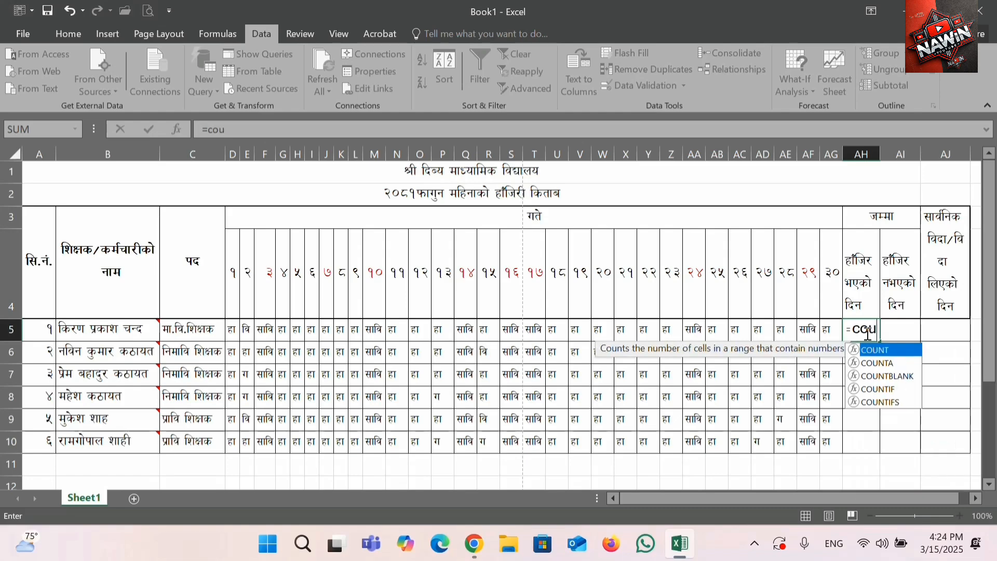
text(ntif()
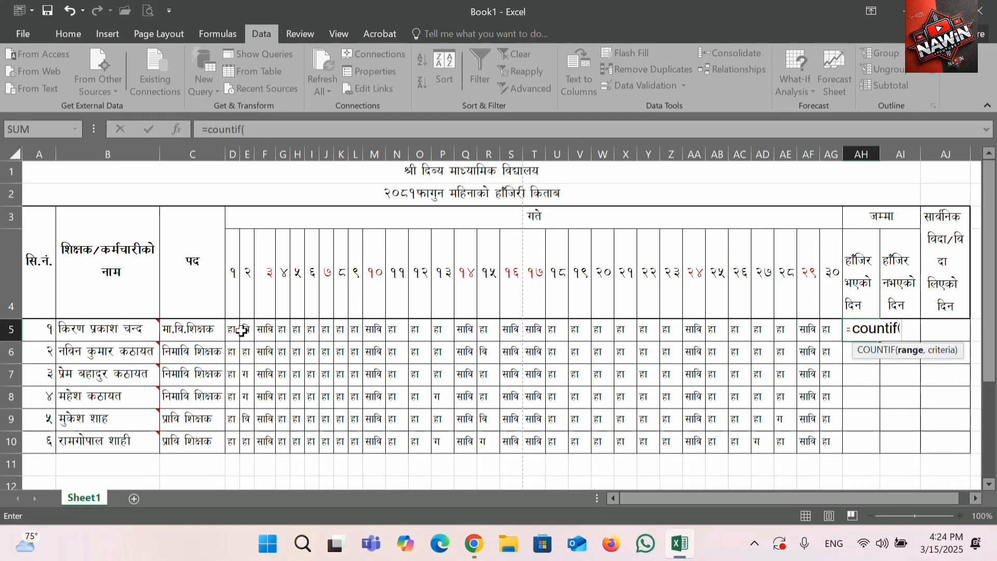
drag(234, 327, 831, 323)
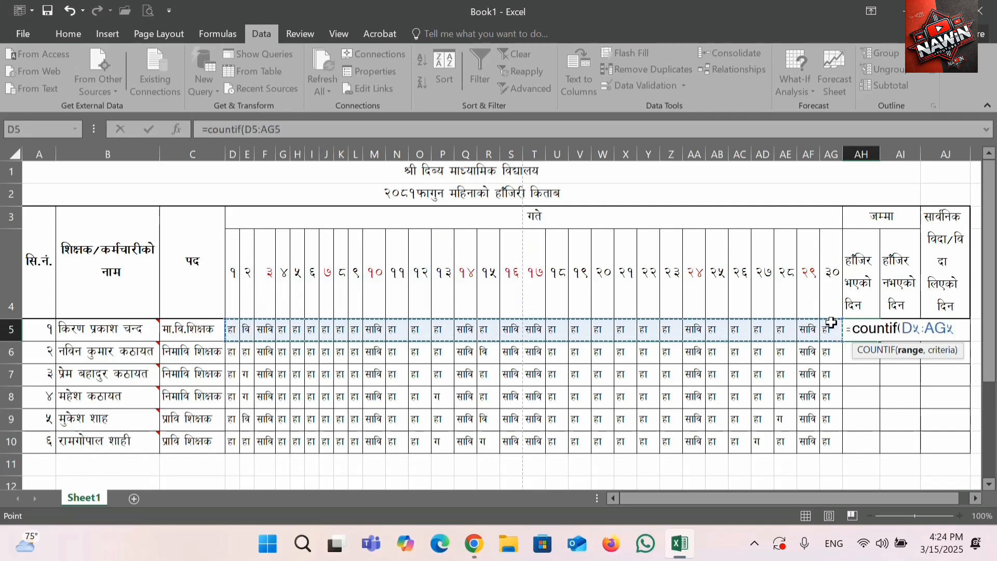
text(,)
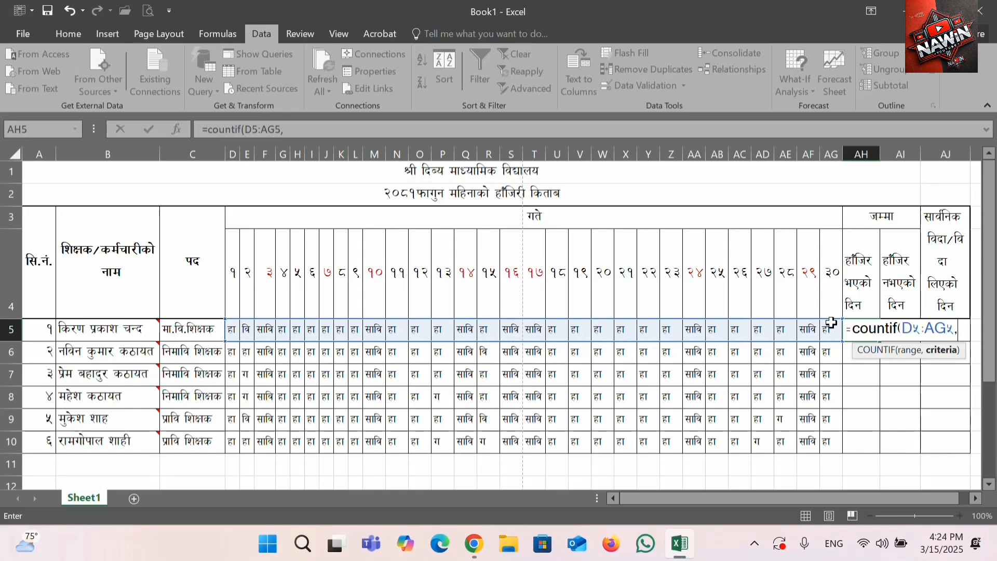
text(x)
key(BackSpace)
text(")
key(alt+shift)
text(हा)
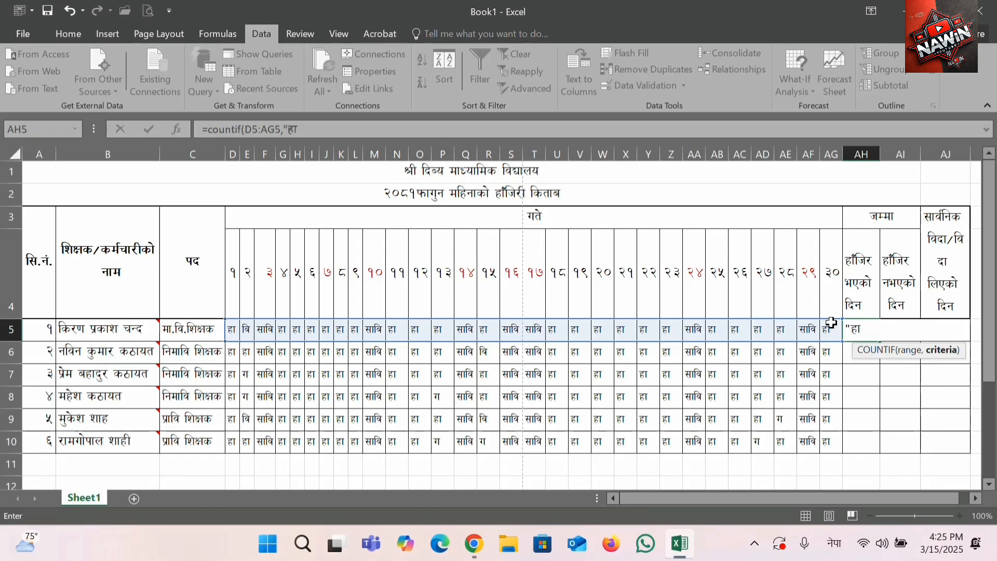
key(alt+shift)
text("))
key(Return)
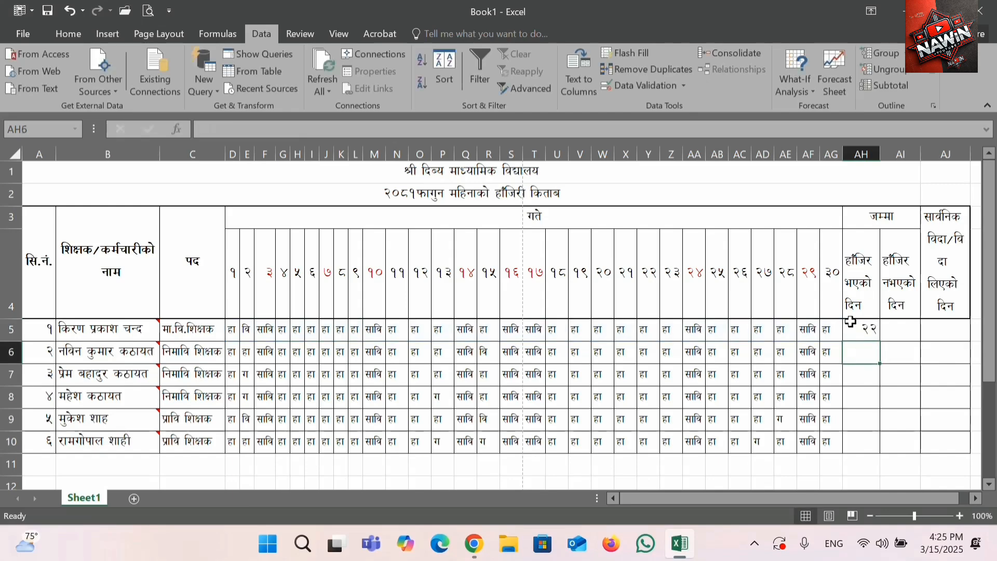
click(874, 335)
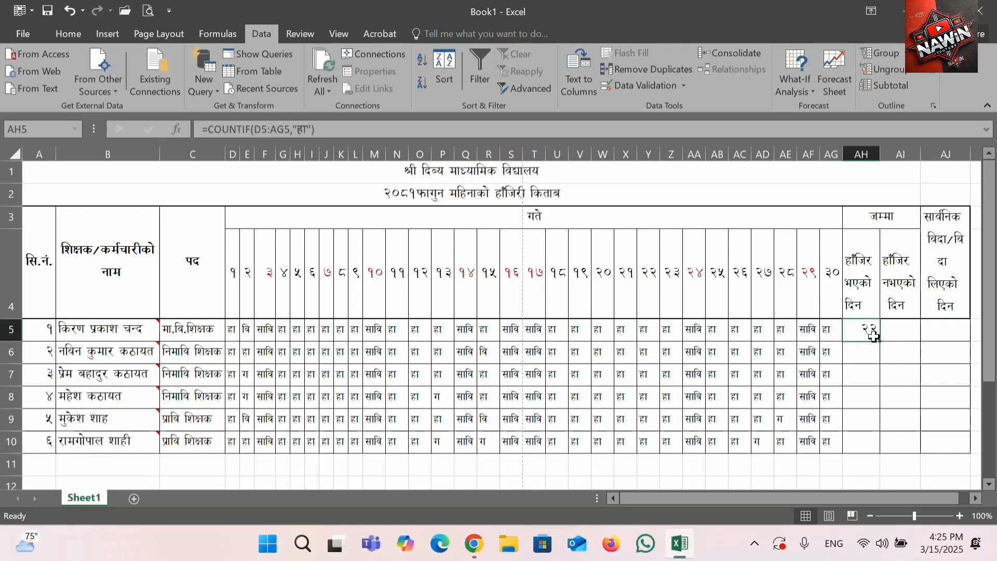
Enter =COUNTIF(D5:AG5,"ग") in AI5 to count the first staff member's absent days
click(905, 338)
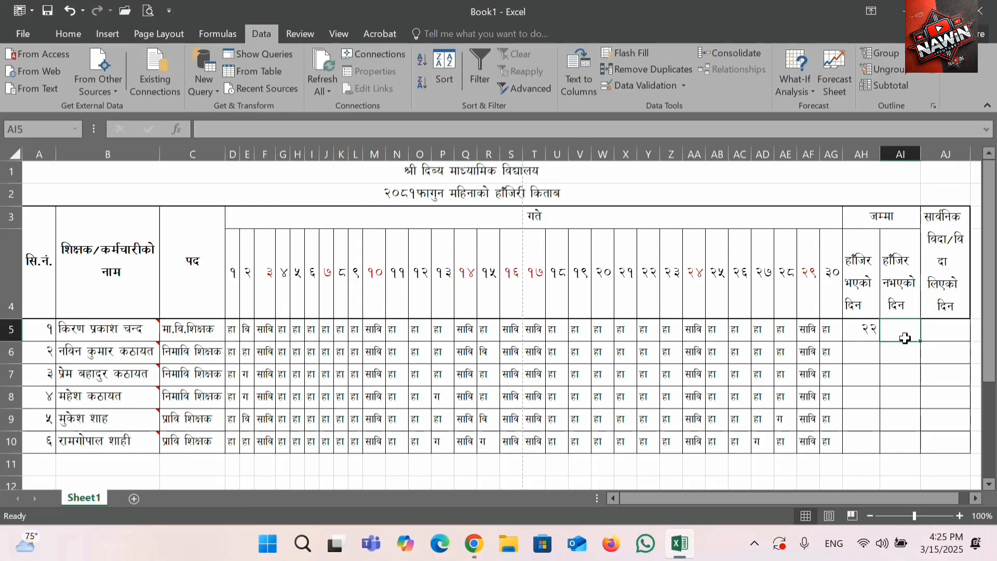
text(=)
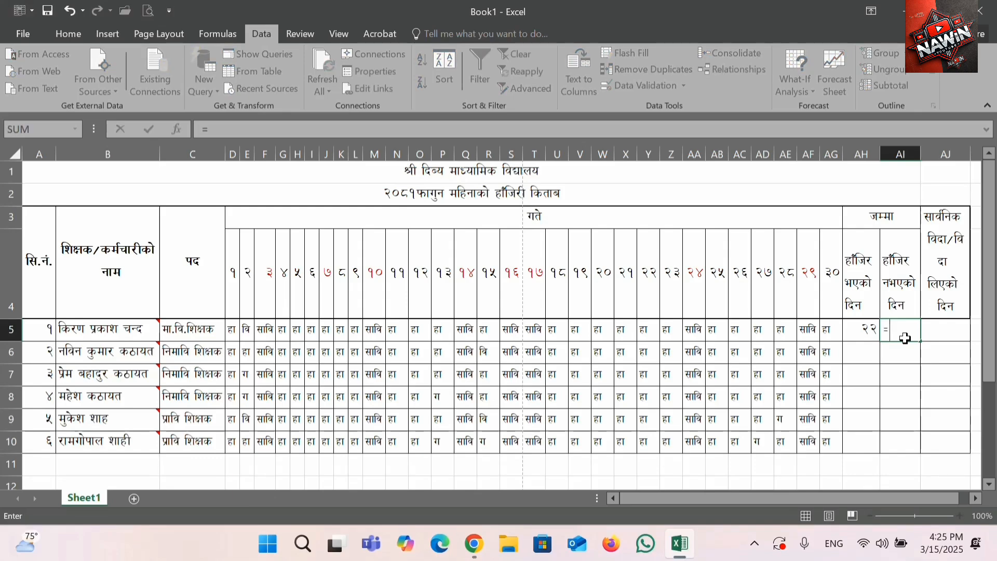
text(countif()
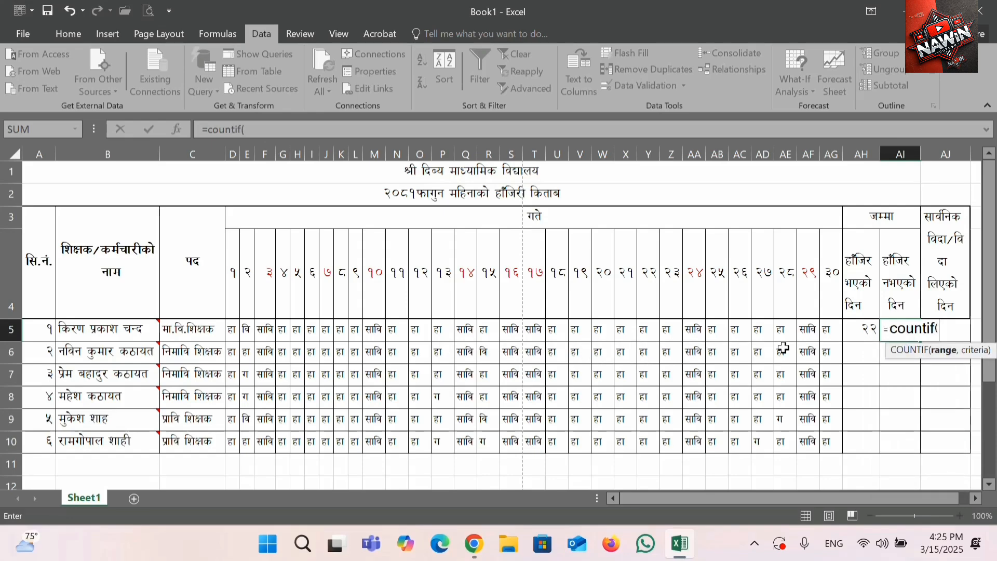
drag(232, 329, 832, 326)
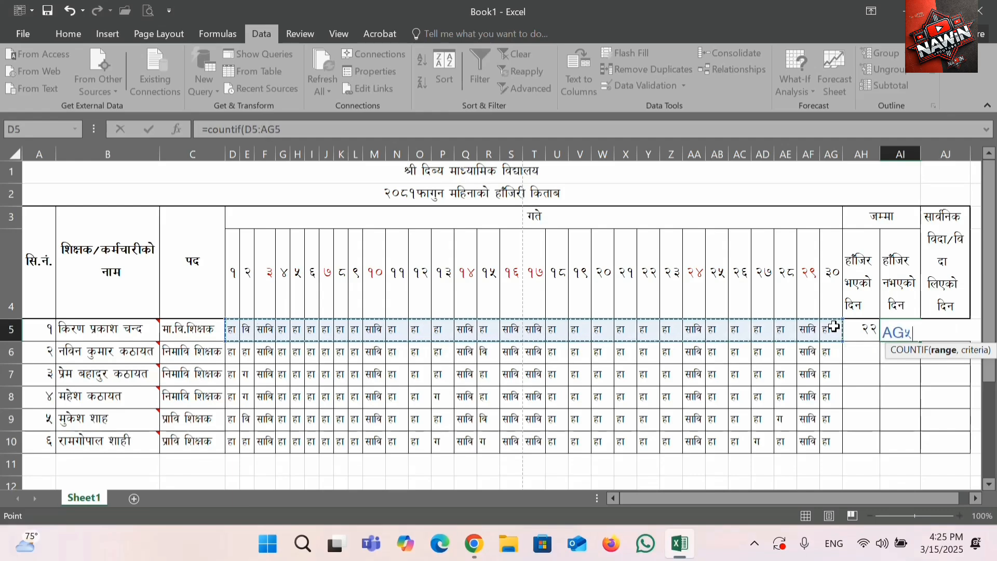
text(,)
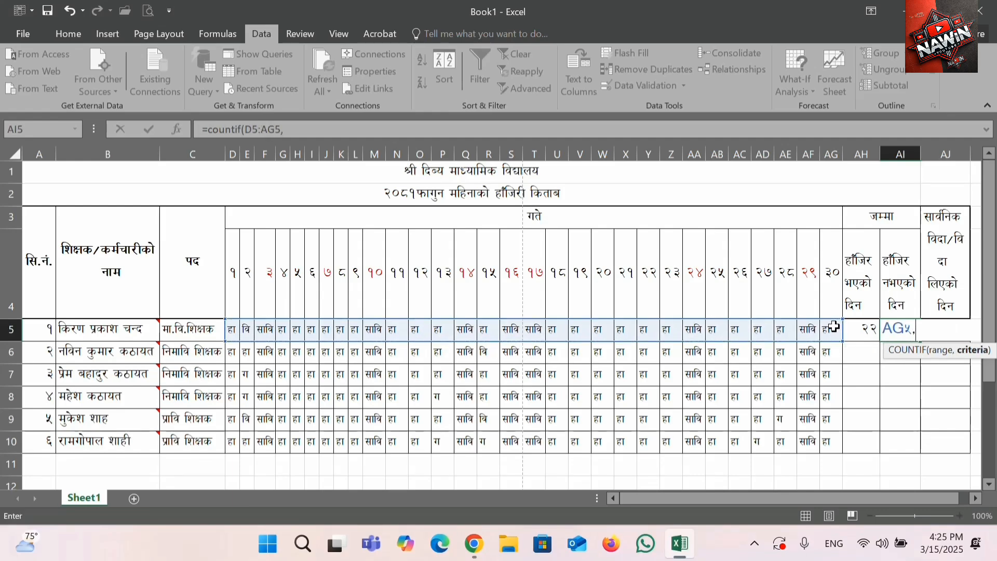
text(")
key(alt+shift)
text(ग)
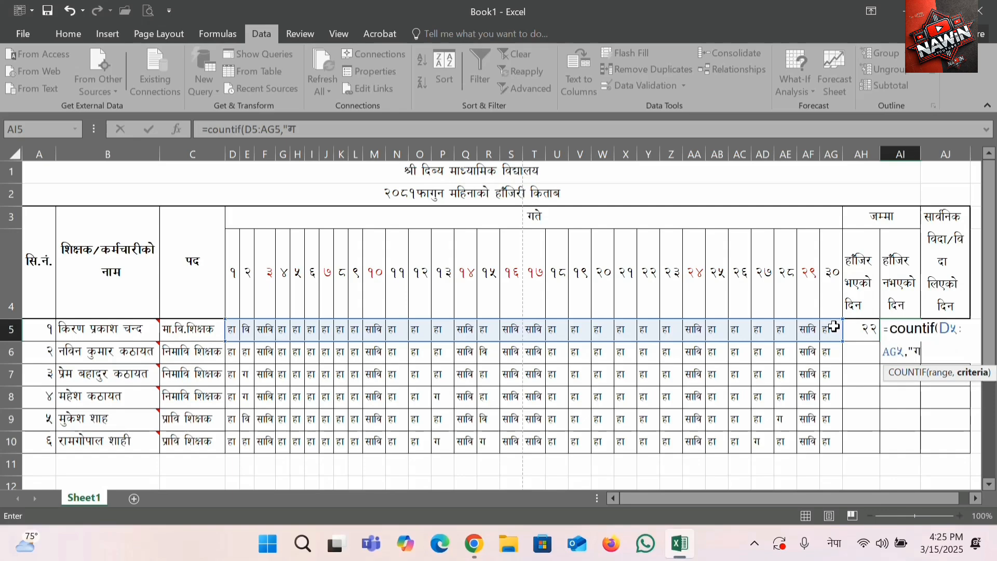
key(alt+shift)
text("))
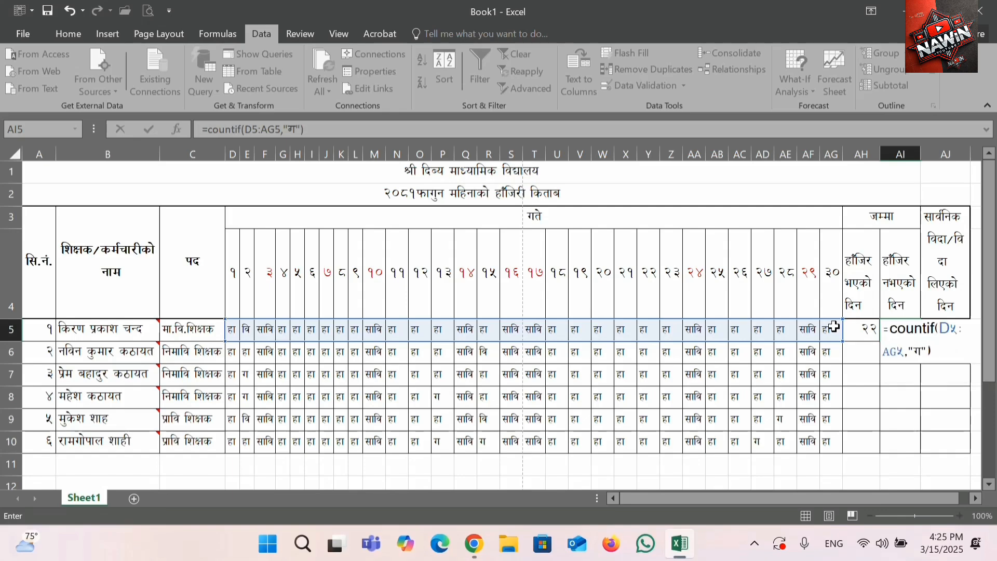
key(Return)
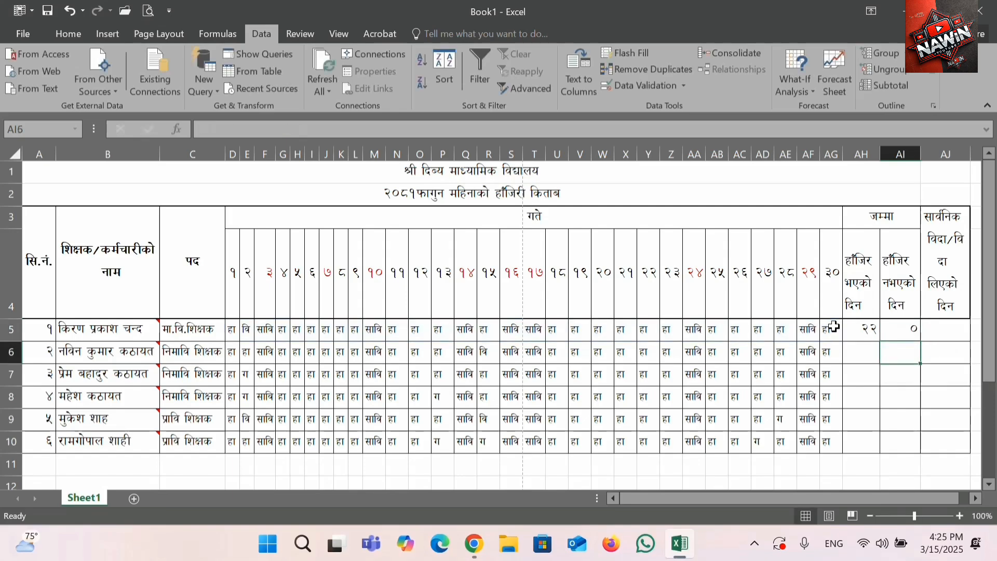
Enter =COUNTIF(D5:AG5,"वि") in AJ5 to count the first staff member's leave days
click(922, 330)
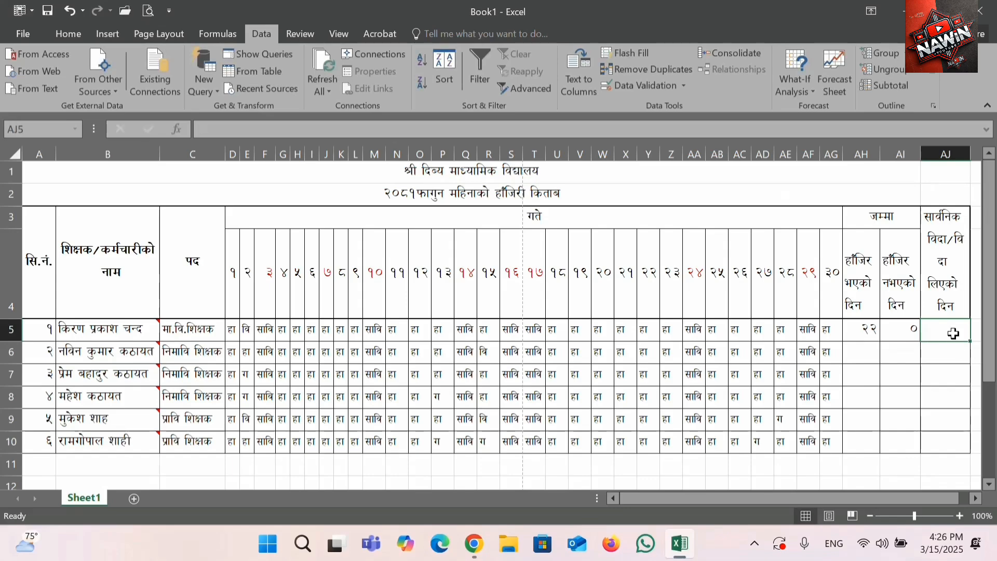
text(=)
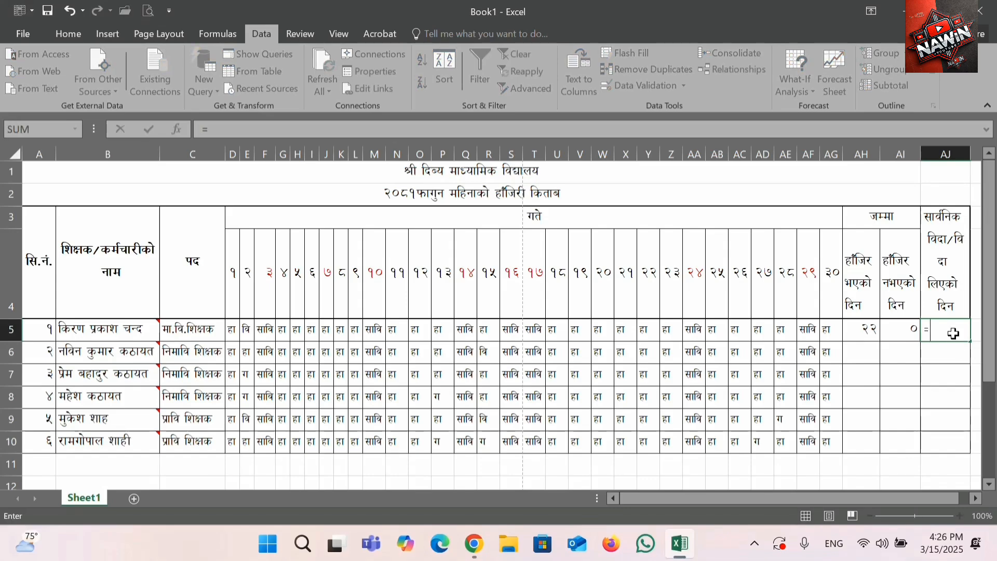
text(c)
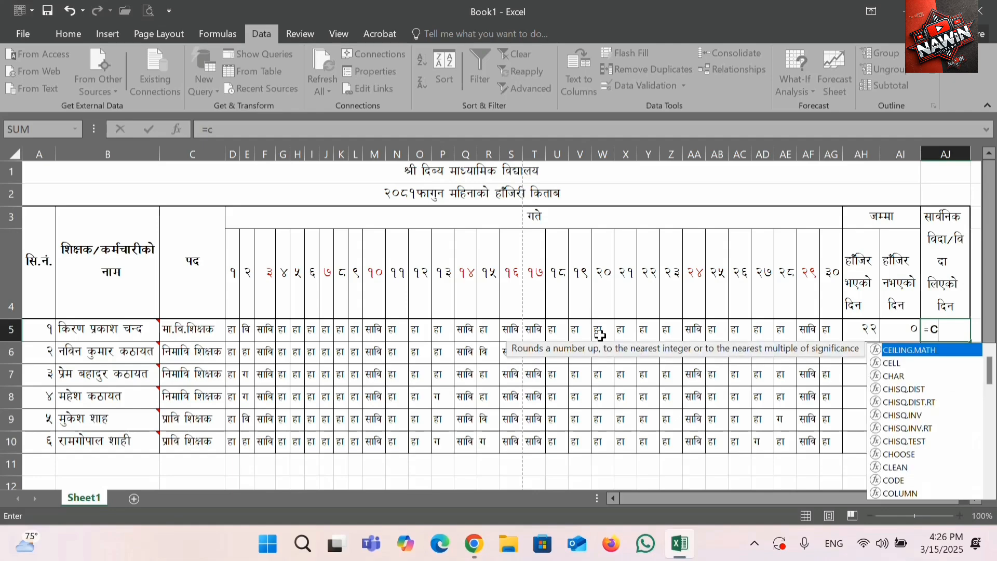
text(ountif)
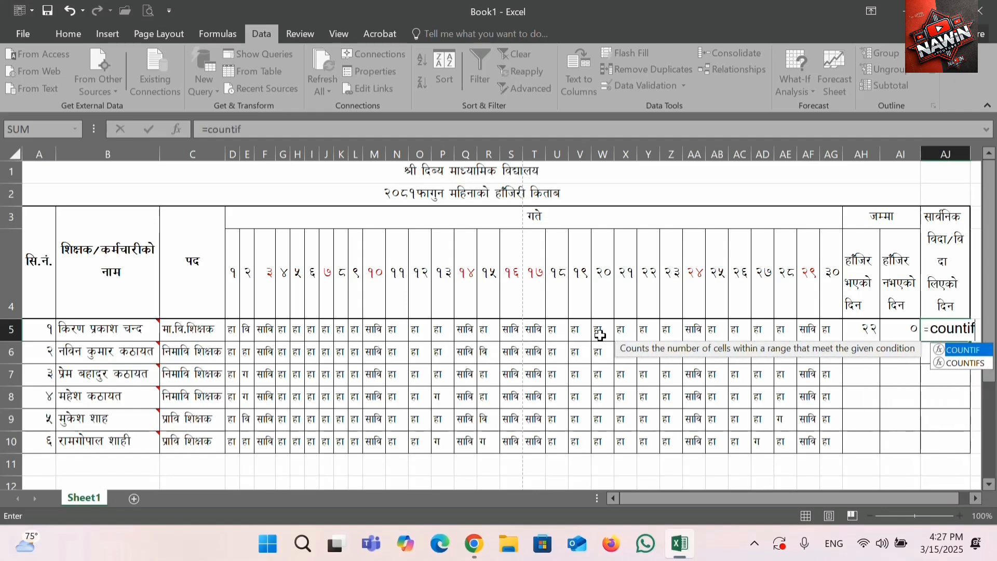
text(()
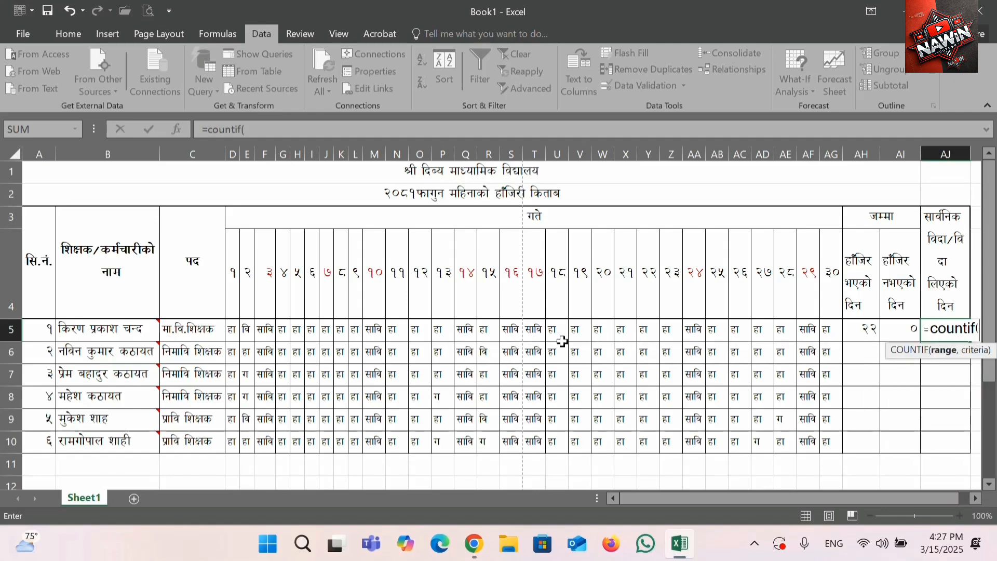
drag(231, 330, 831, 326)
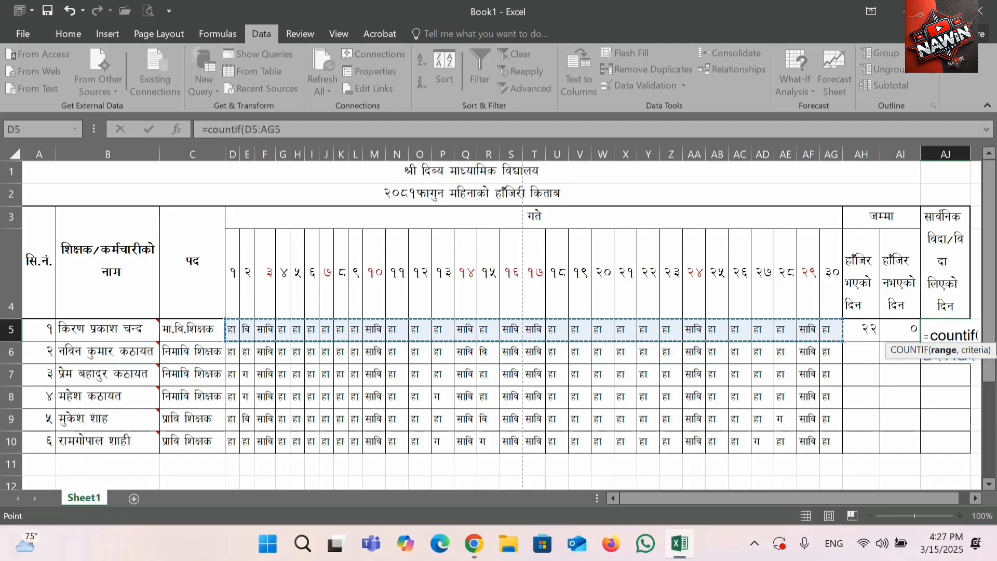
text(,)
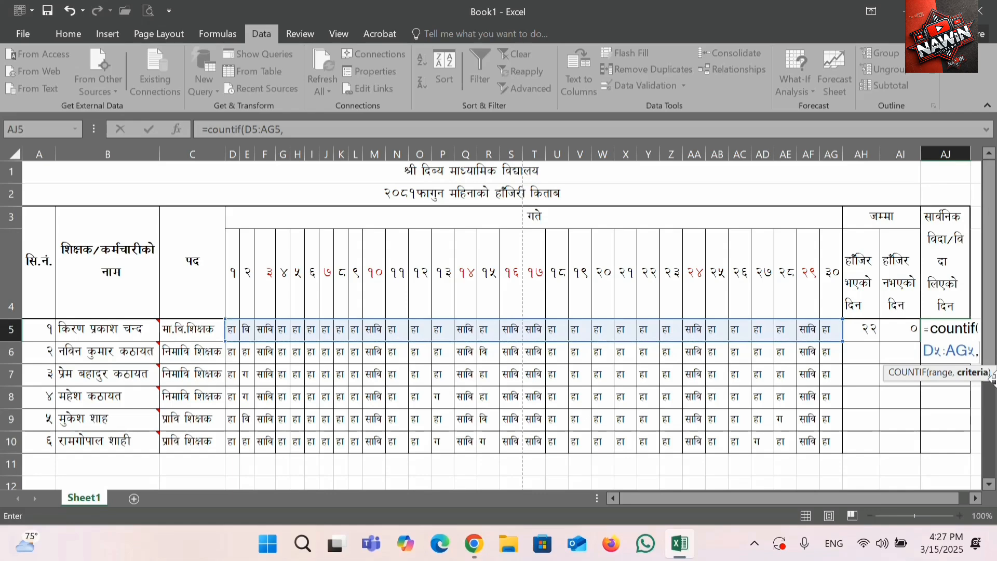
text(")
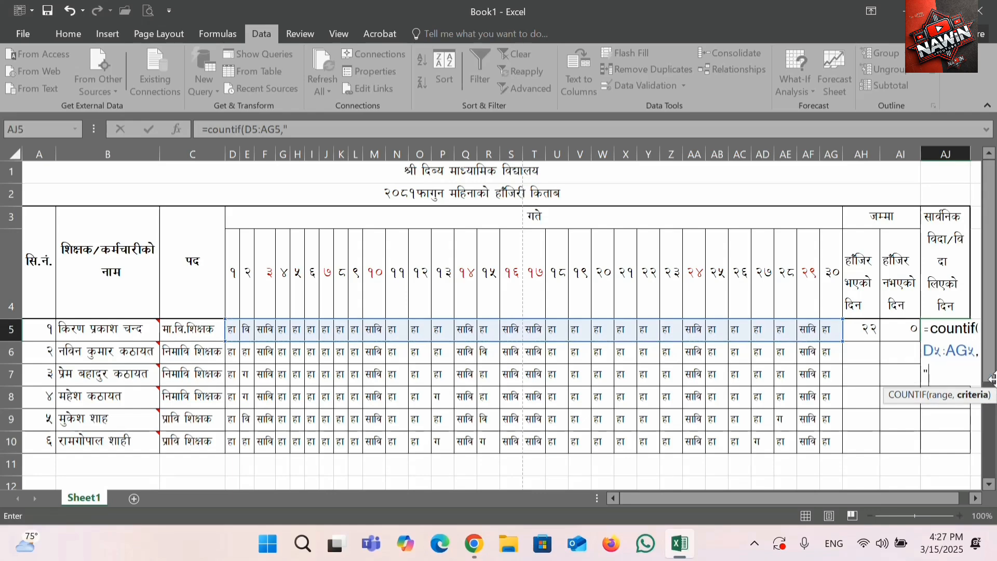
key(alt+shift)
text(वि)
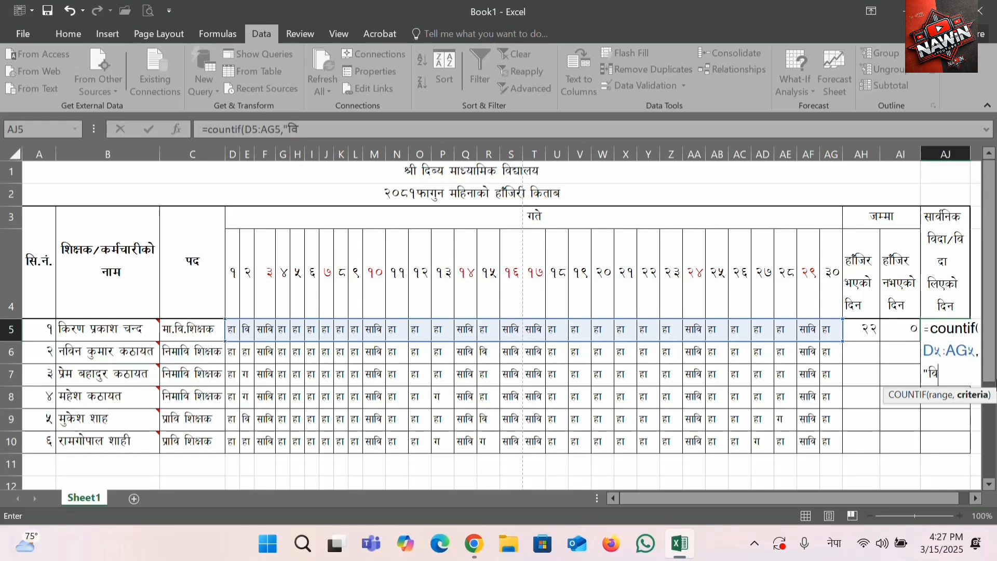
key(alt+shift)
text(")
key(super+space)
key(super+space)
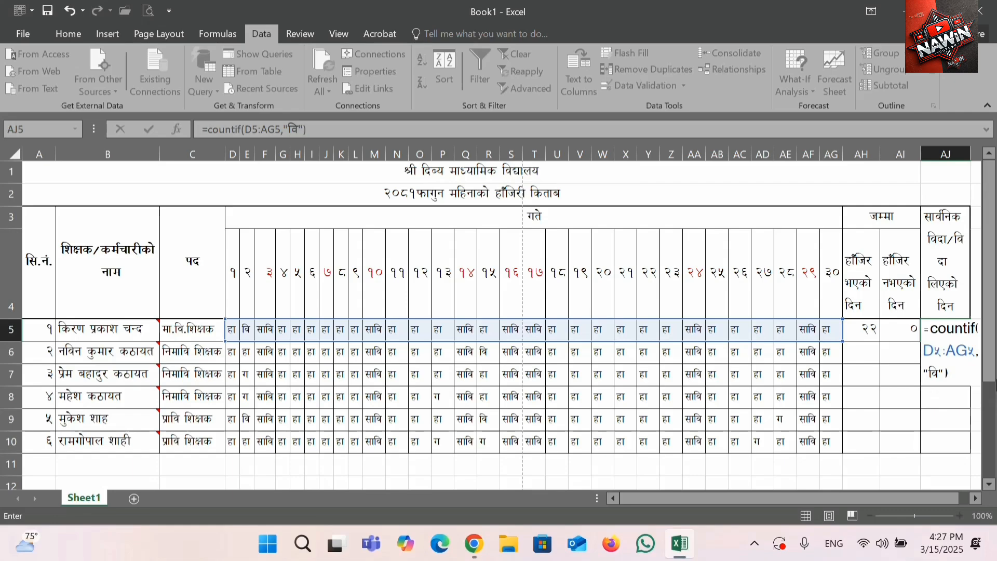
key(Return)
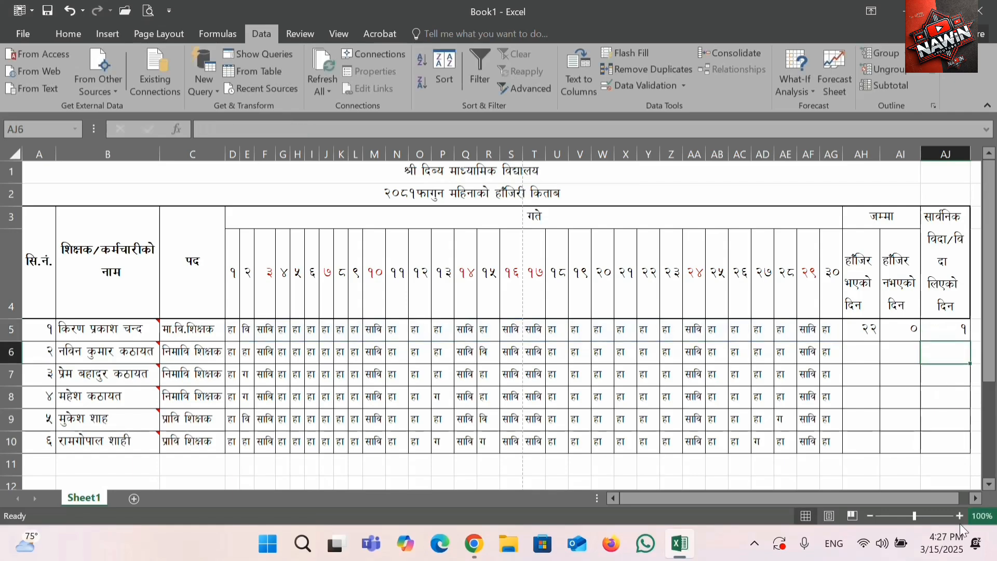
Fill the present, absent and leave COUNTIF formulas in AH5, AI5 and AJ5 down to row 10 for all staff
click(960, 331)
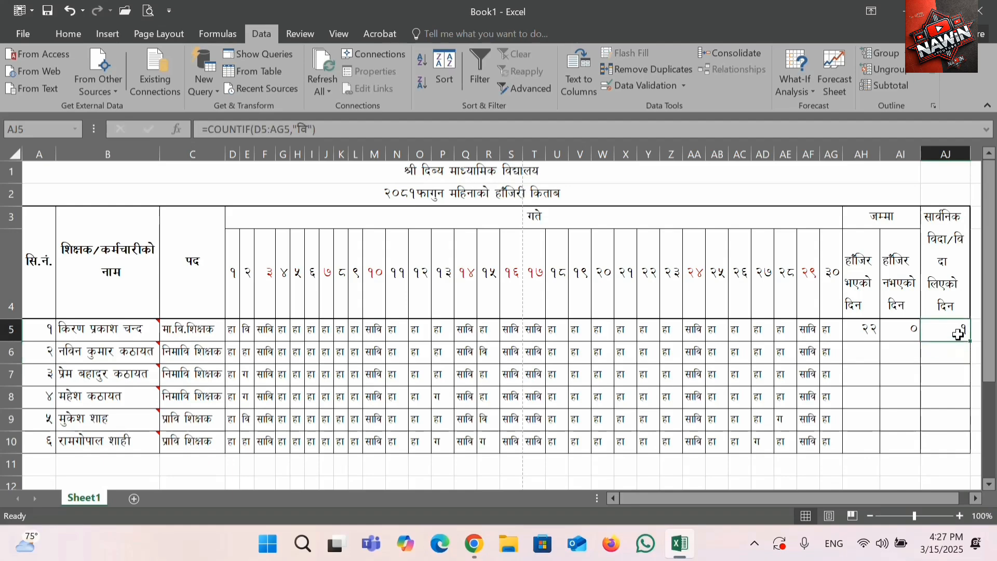
click(868, 339)
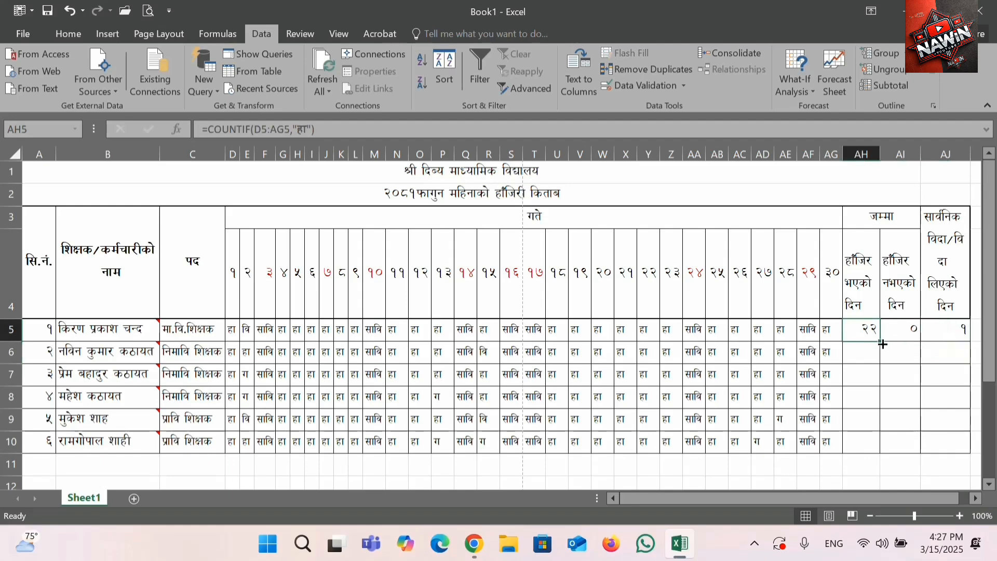
drag(879, 341, 884, 463)
click(910, 333)
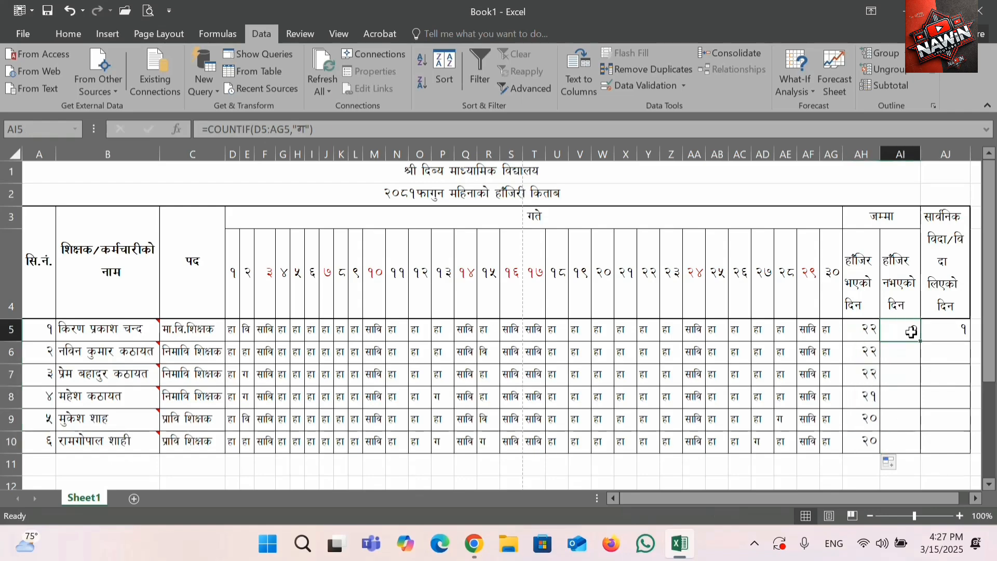
drag(923, 340, 920, 461)
click(960, 328)
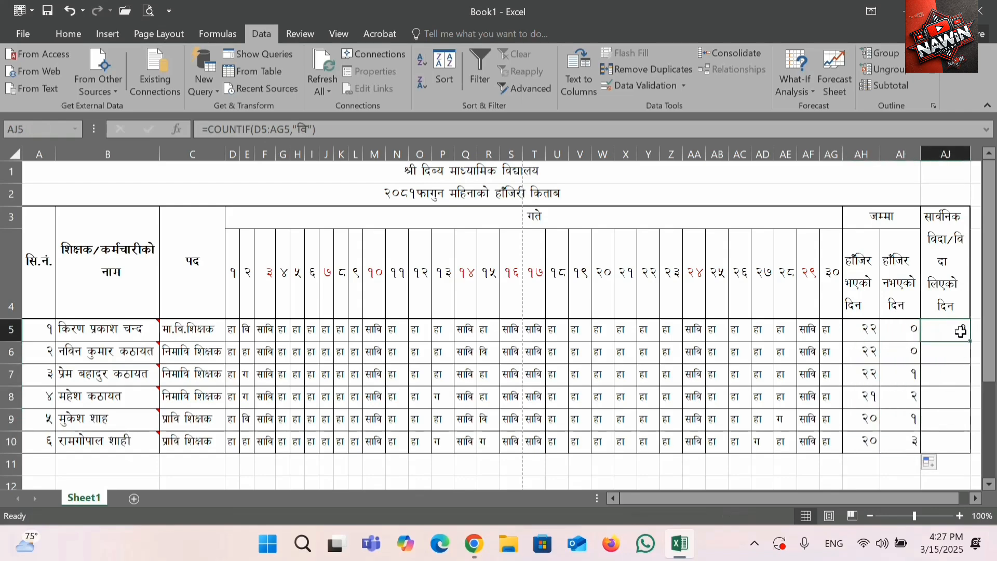
drag(973, 345, 973, 453)
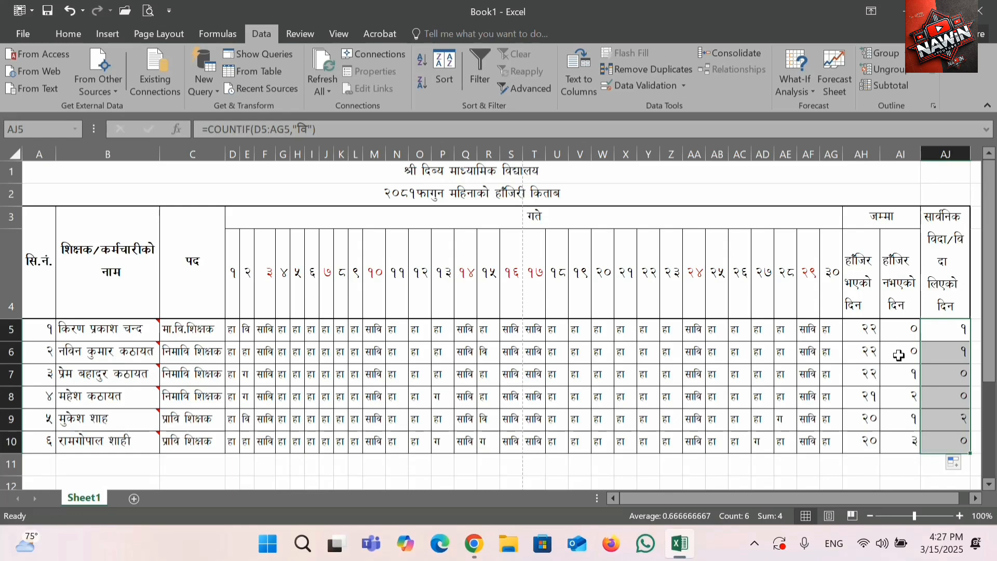
Check the COUNTIF formulas in the present, absent and leave totals of rows 5 and 6, and the absent totals in AI7 to AI10
click(871, 337)
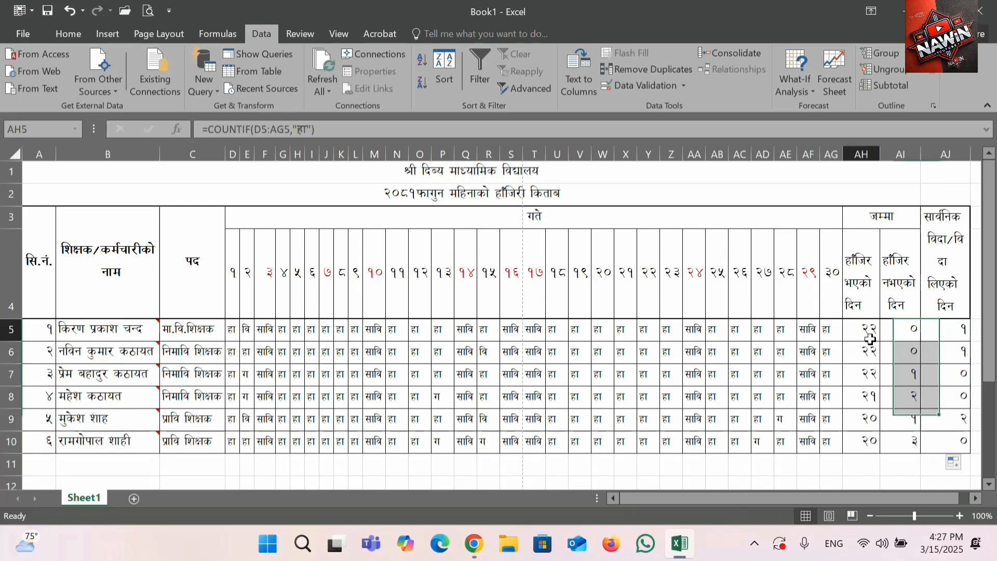
click(906, 334)
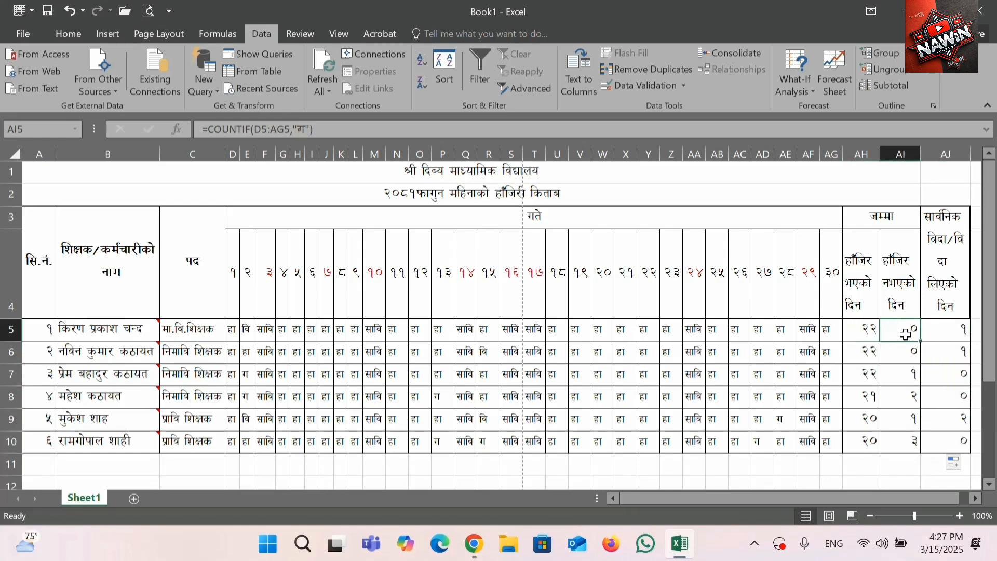
click(947, 331)
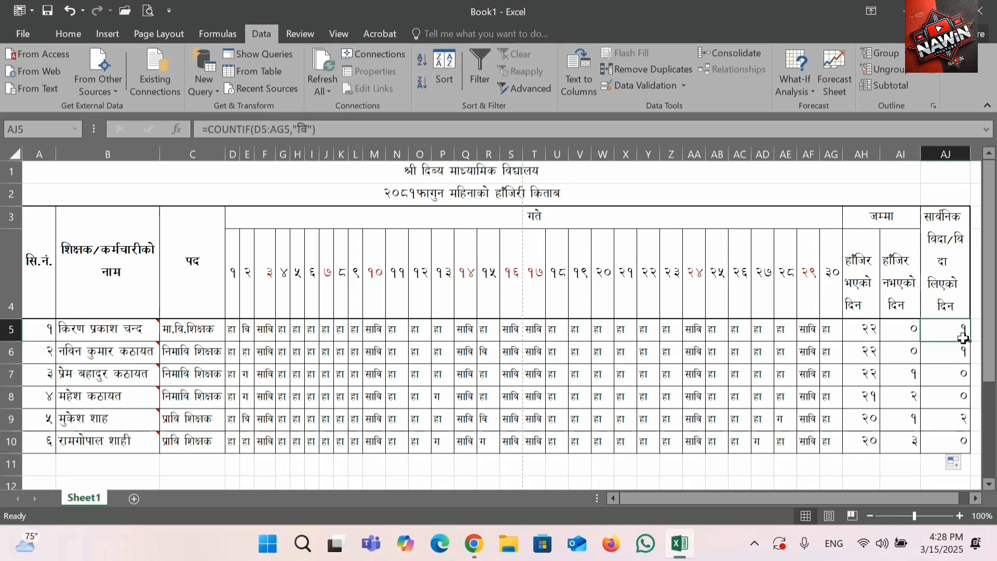
click(862, 354)
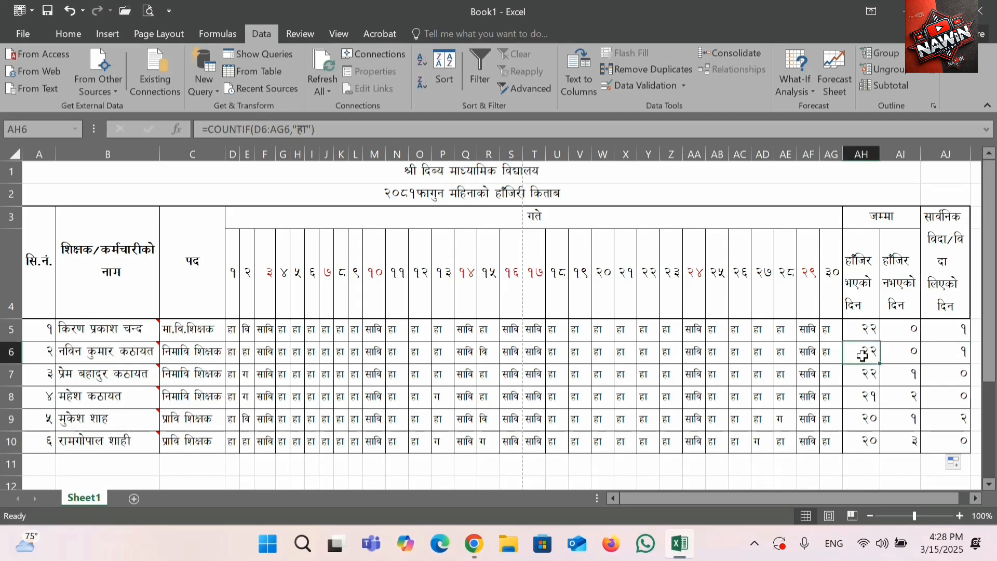
click(913, 353)
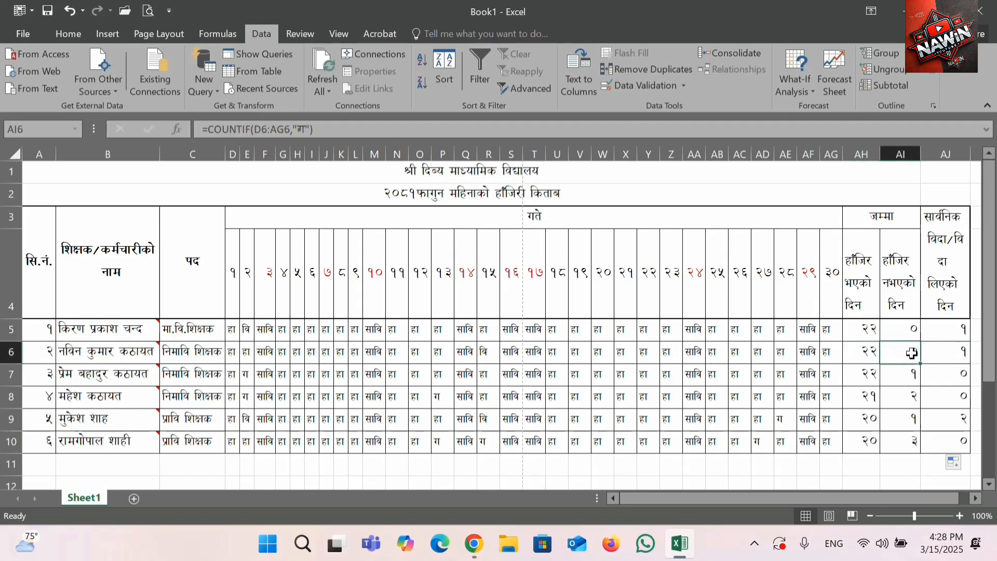
click(935, 353)
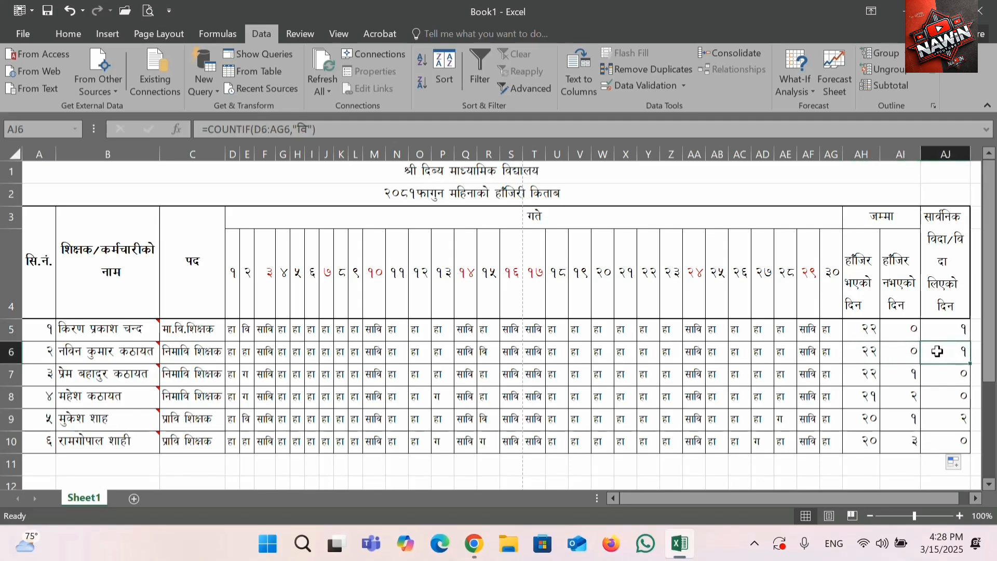
click(899, 382)
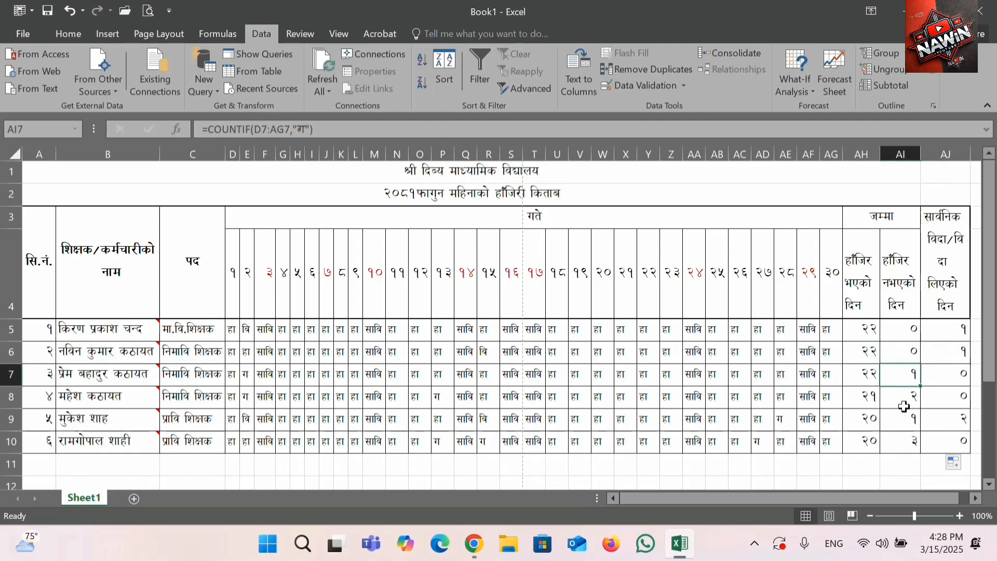
click(905, 407)
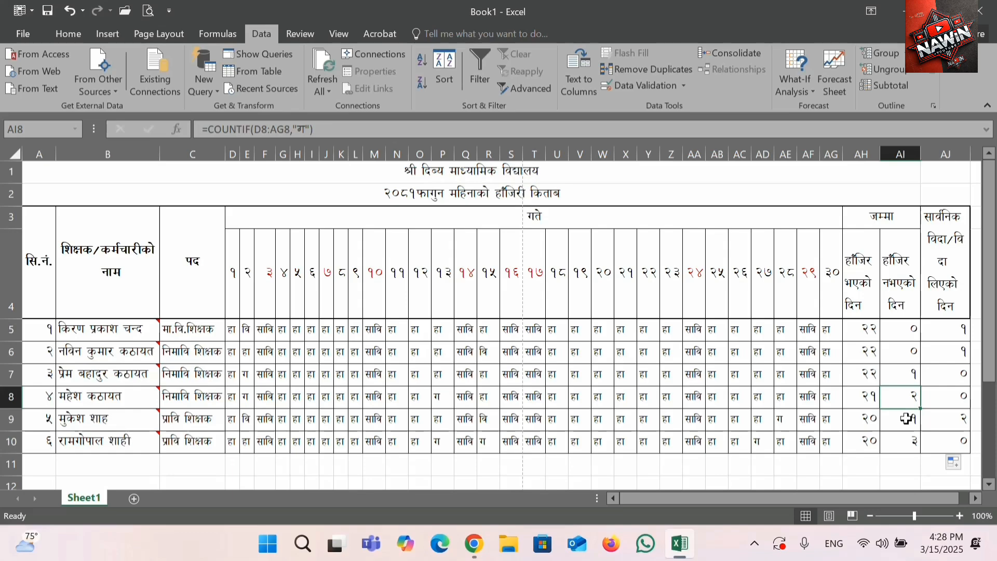
click(907, 419)
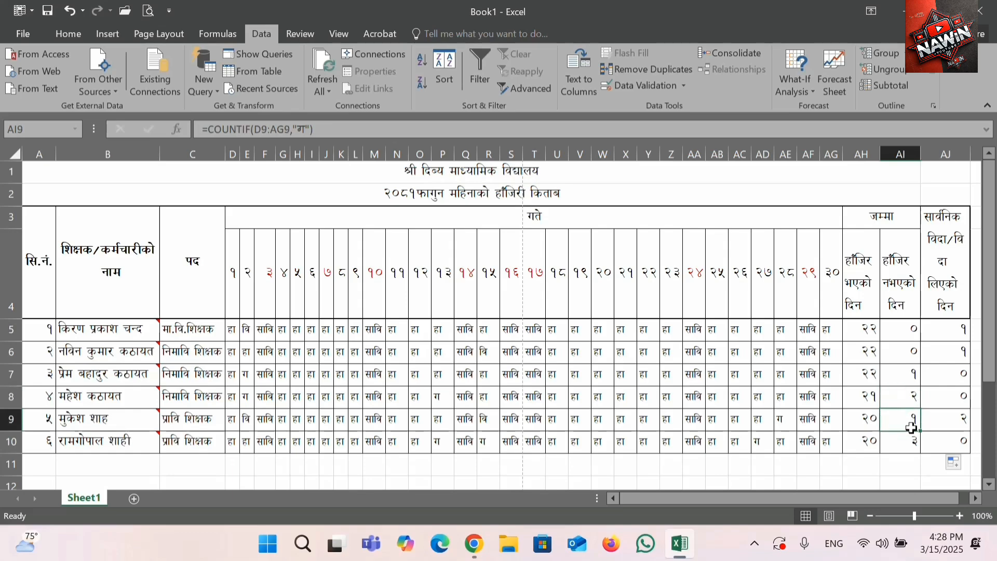
click(914, 444)
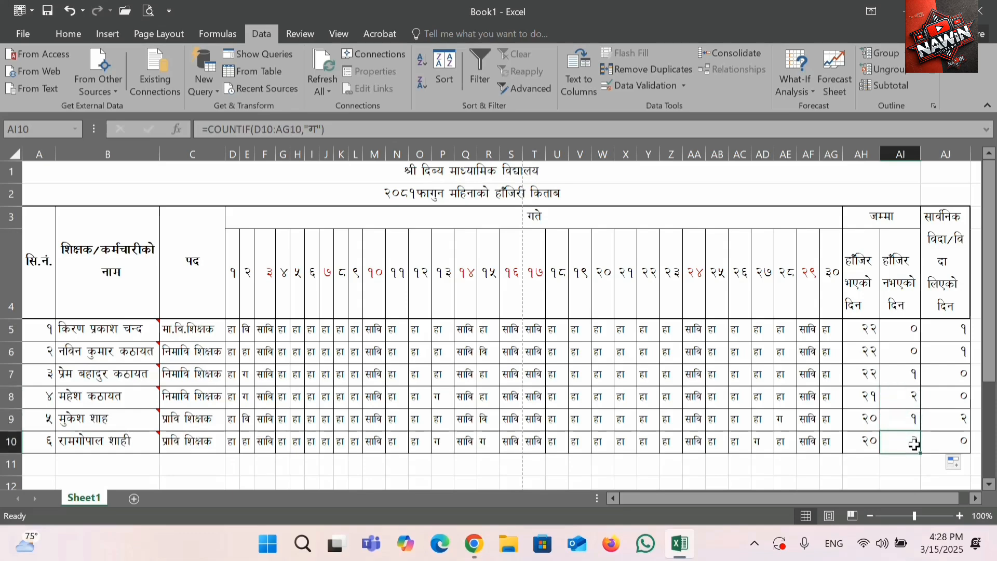